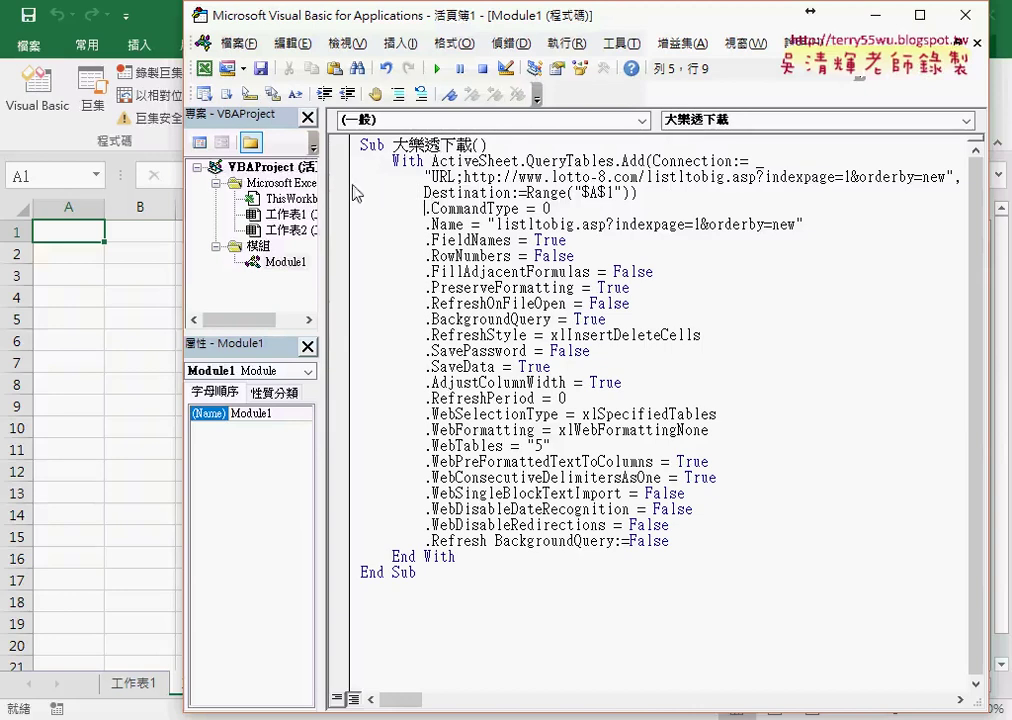
Resize the panes and highlight the macro name and the ActiveSheet.QueryTables call.
drag(321, 228, 373, 233)
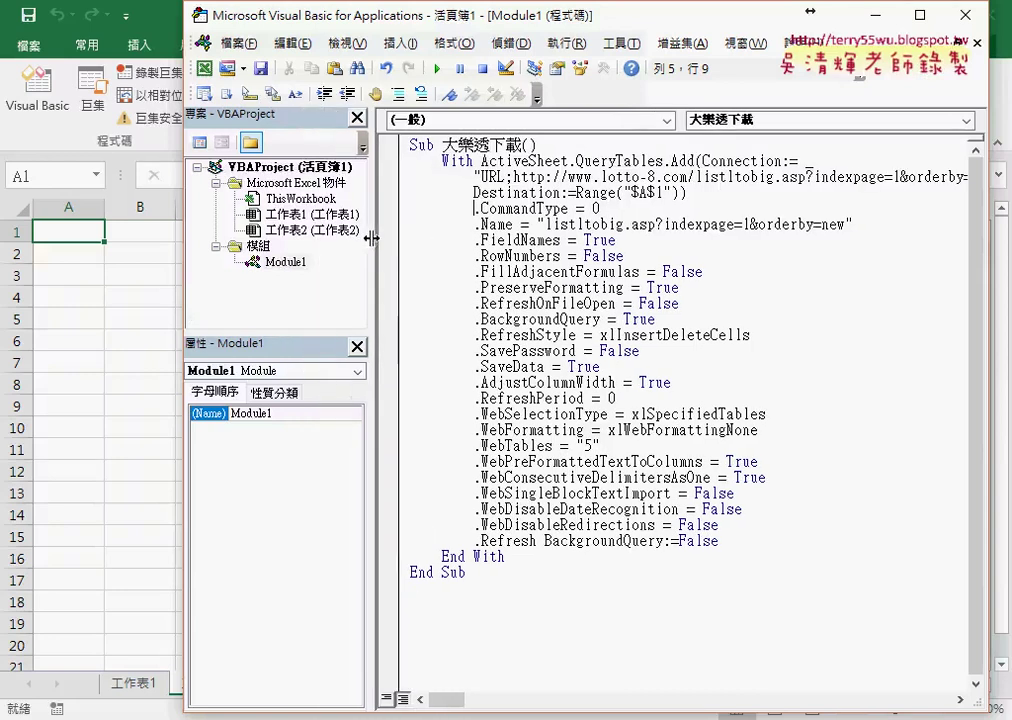
drag(442, 145, 527, 147)
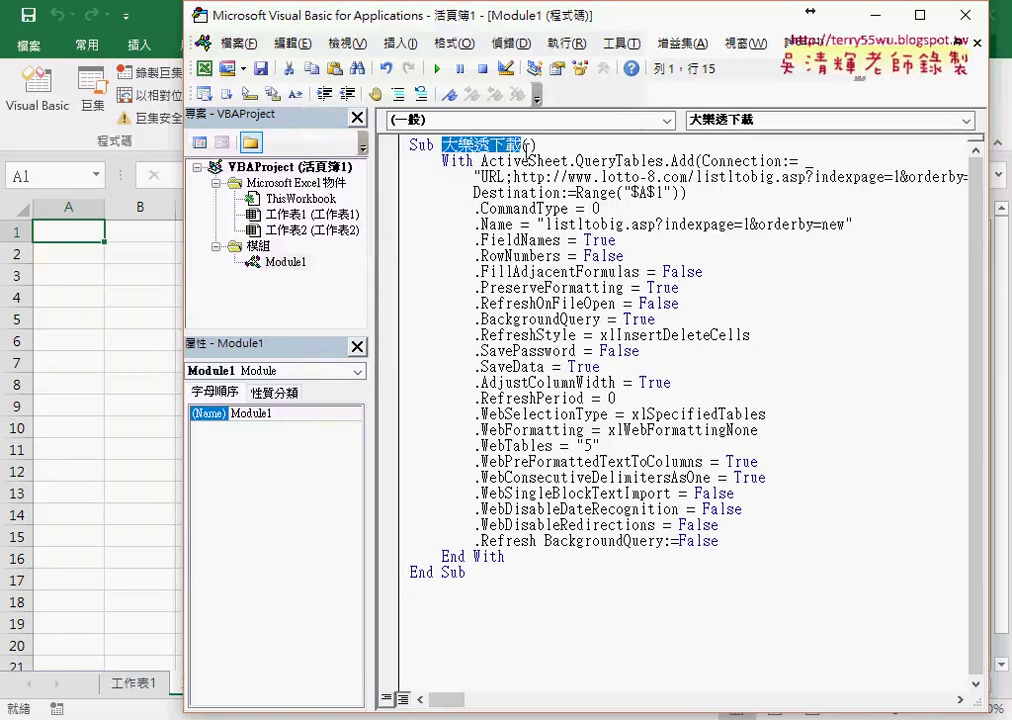
drag(372, 150, 300, 210)
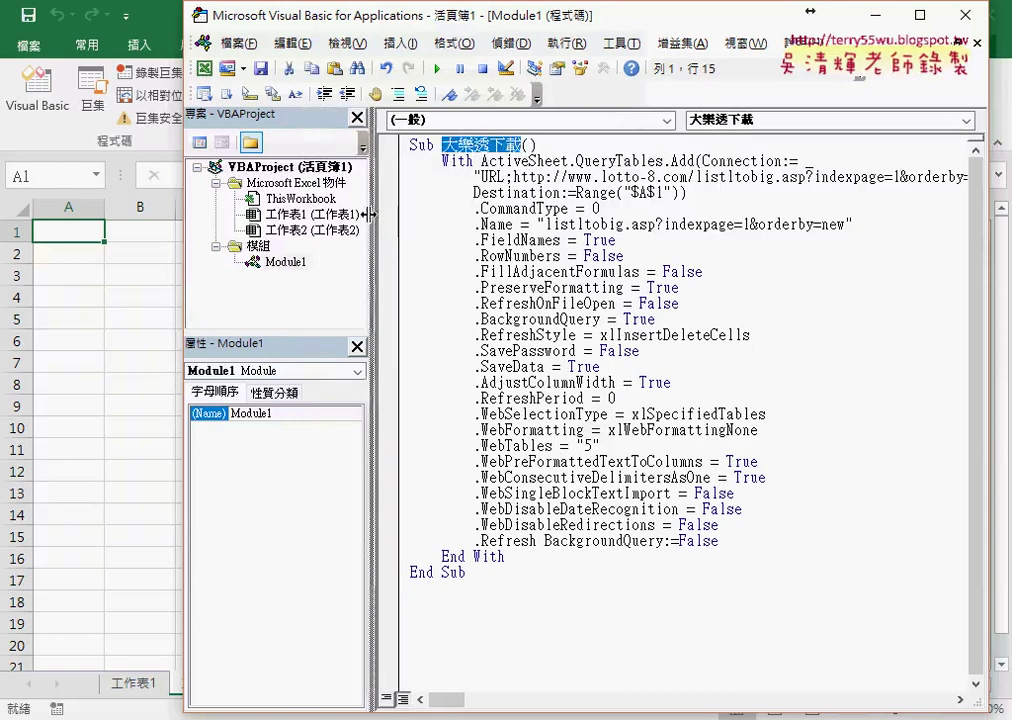
drag(317, 15, 254, 15)
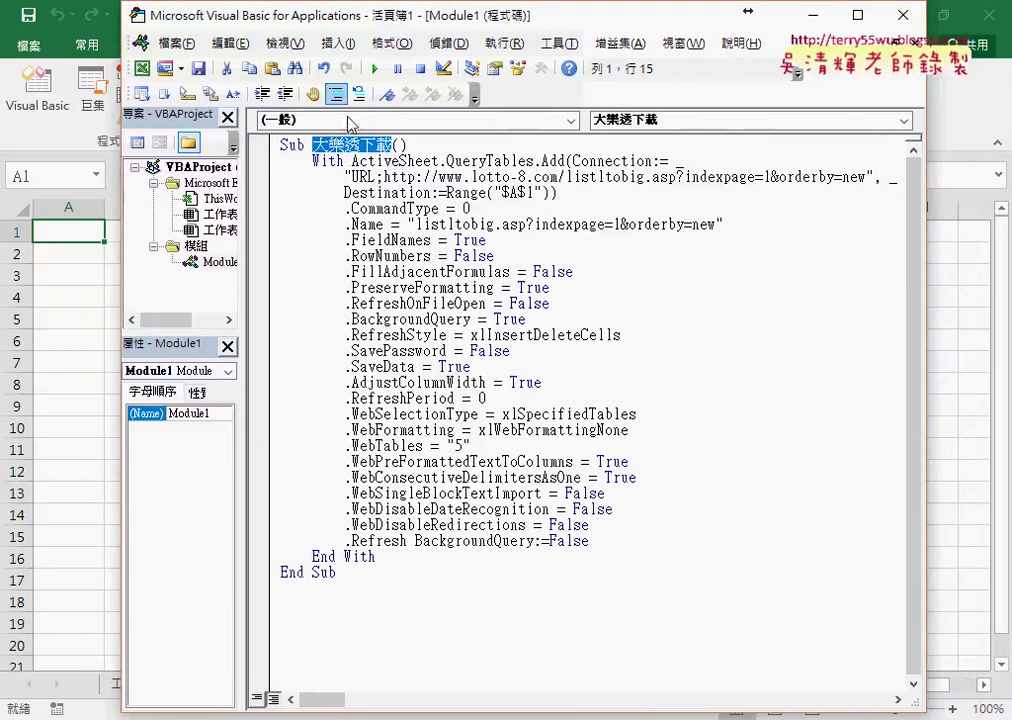
click(320, 160)
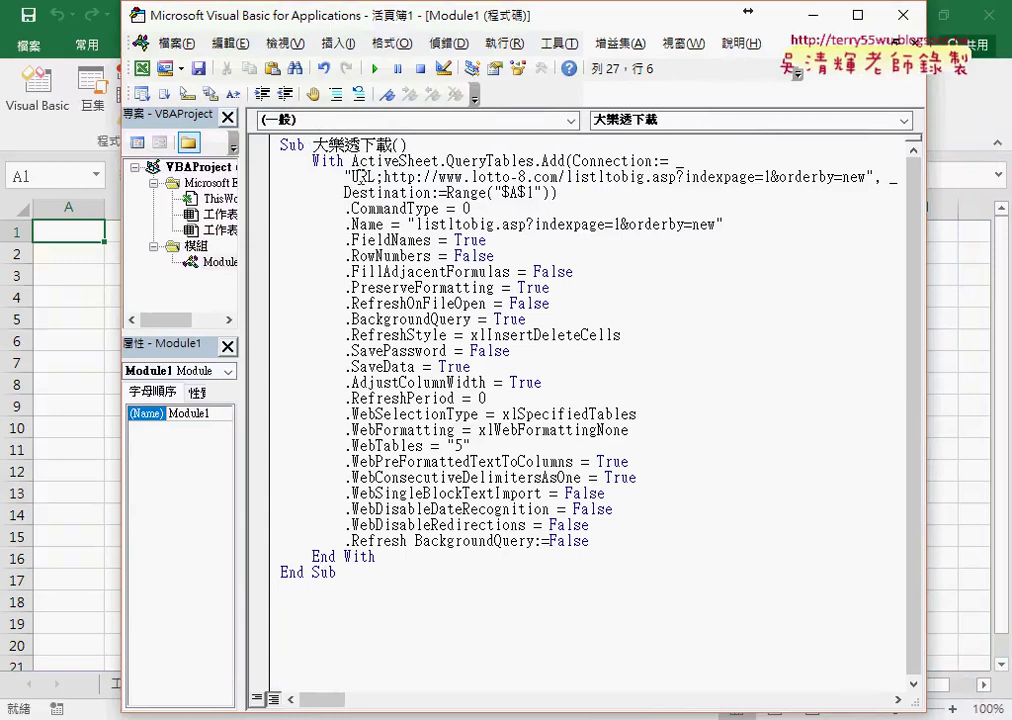
drag(351, 160, 565, 160)
drag(447, 160, 534, 160)
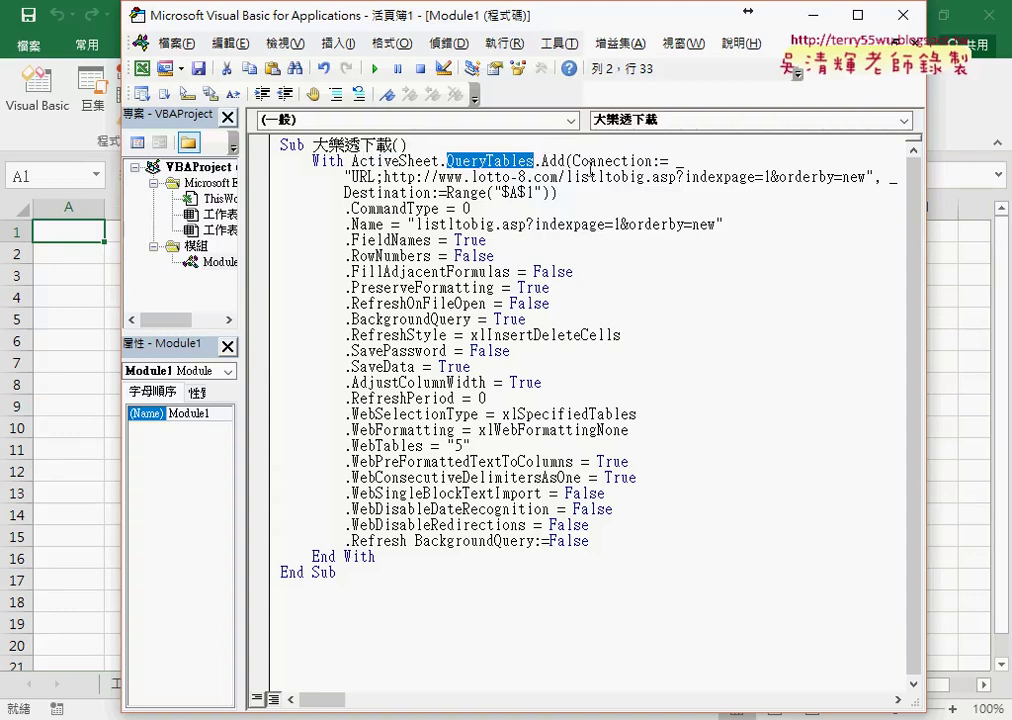
Highlight the Connection argument, the URL prefix, the lotto page address and indexpage=1.
drag(573, 161, 661, 161)
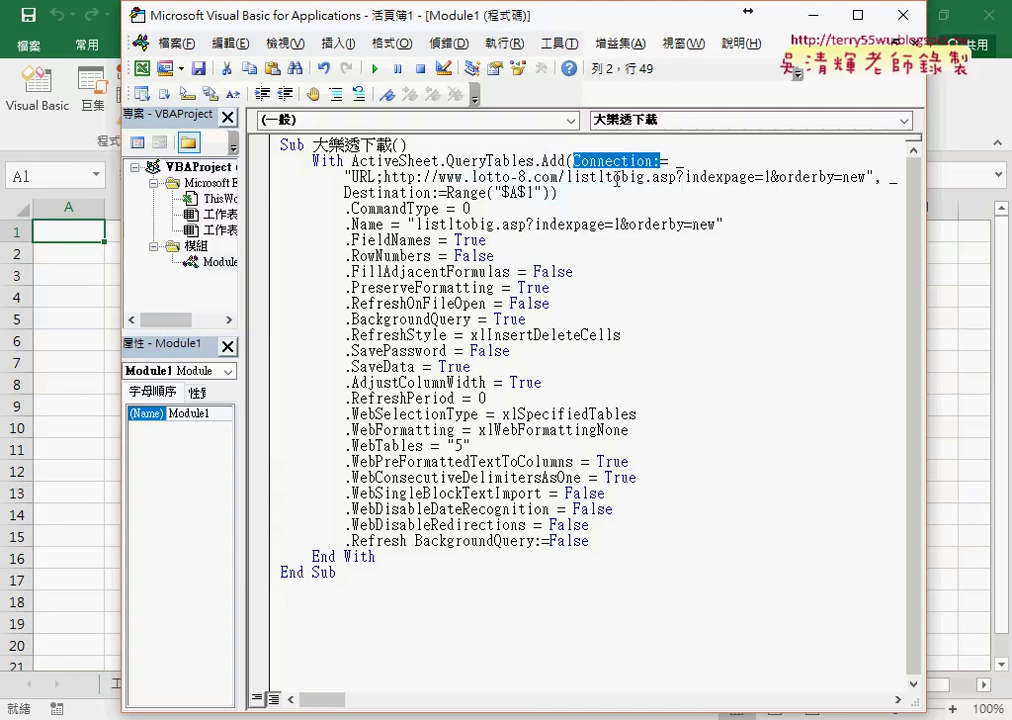
drag(352, 177, 374, 177)
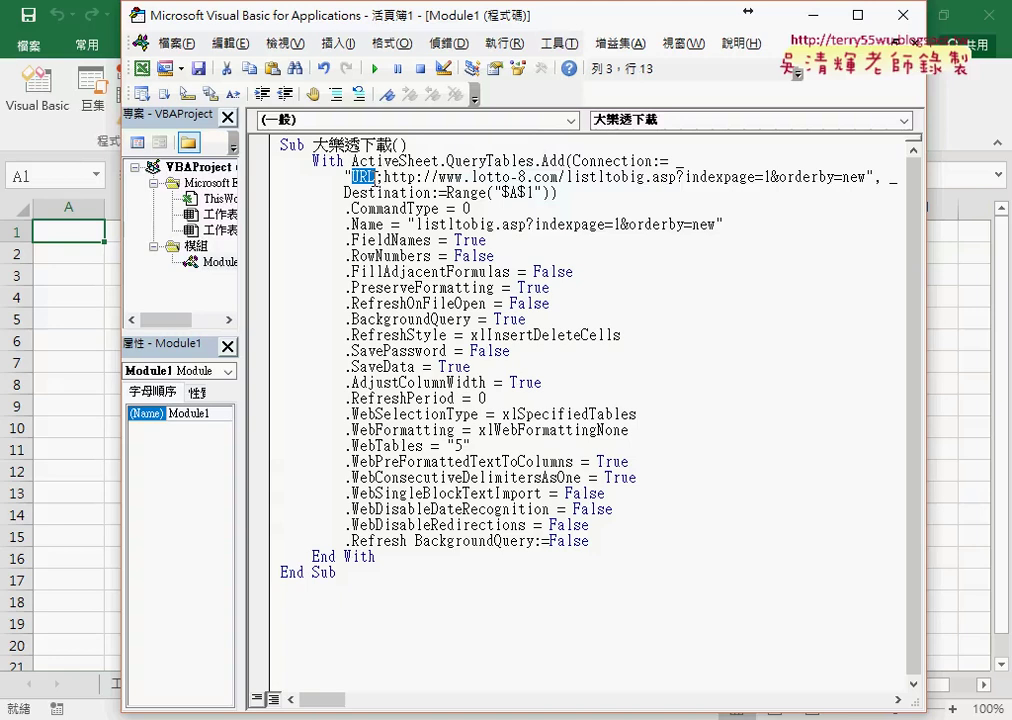
drag(383, 177, 863, 185)
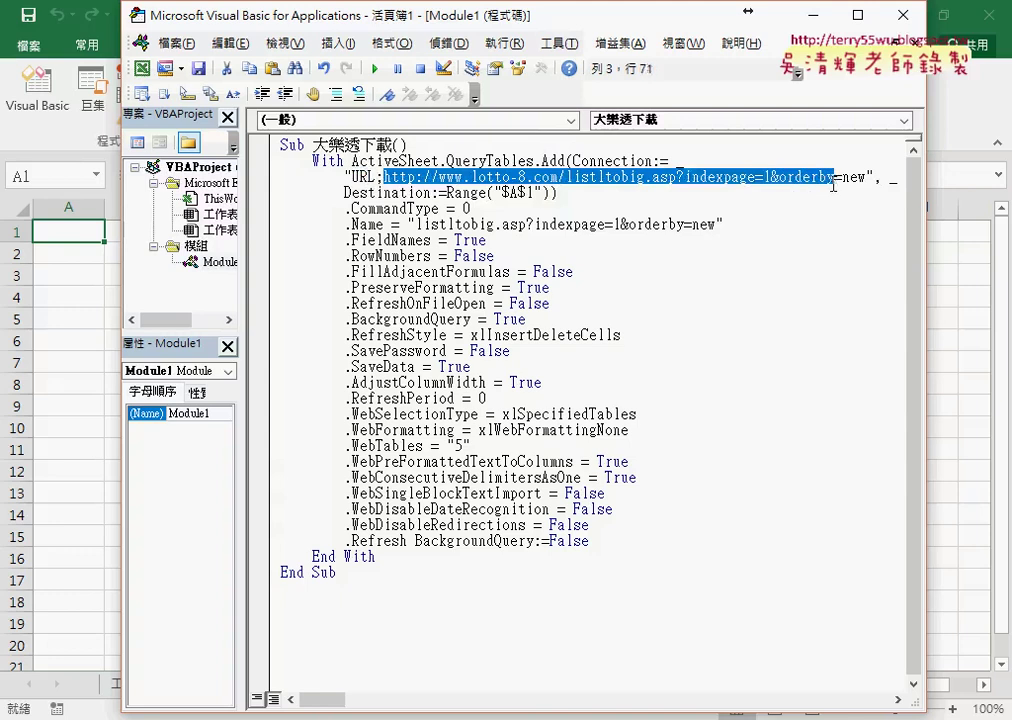
double_click(767, 177)
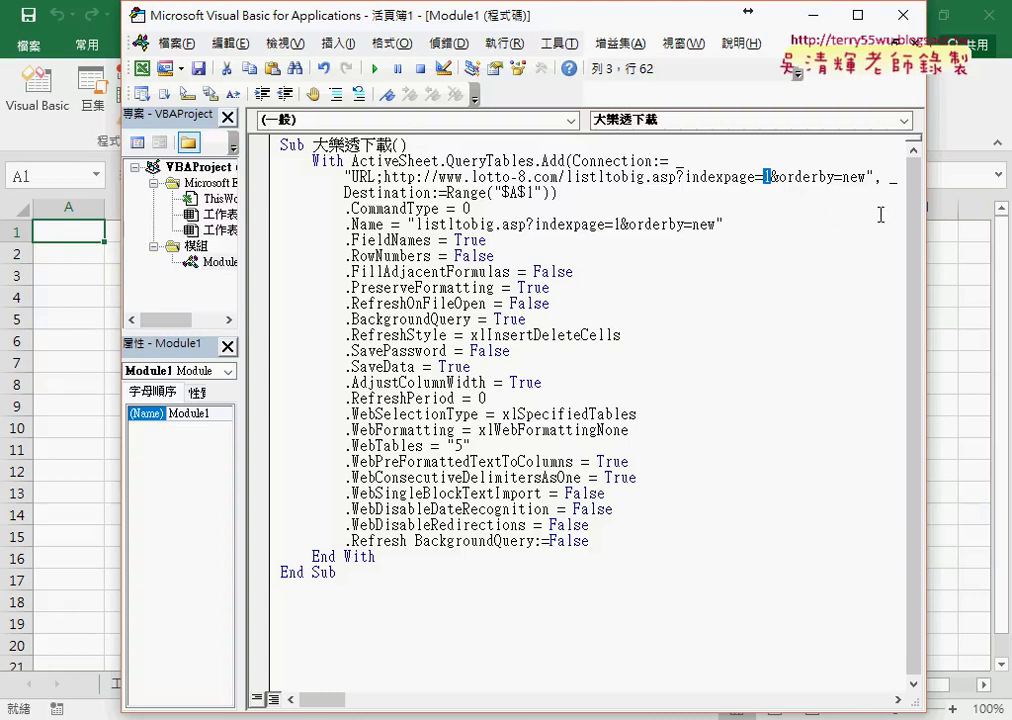
Widen the code window and highlight the Destination argument and the 1 in $A$1.
drag(927, 220, 975, 220)
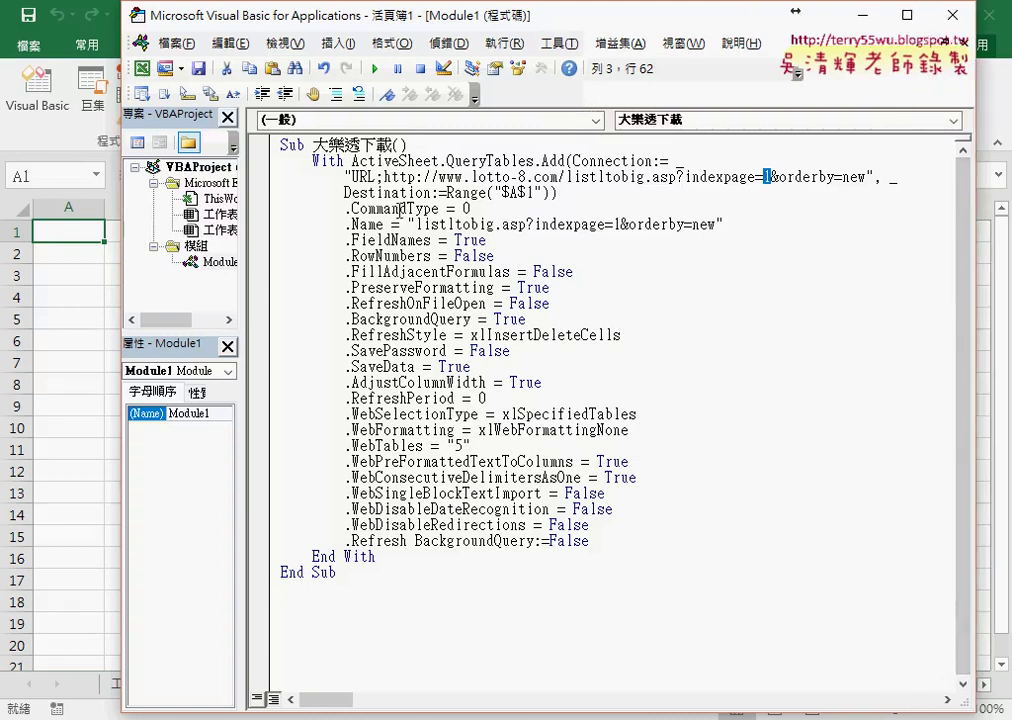
drag(344, 192, 432, 192)
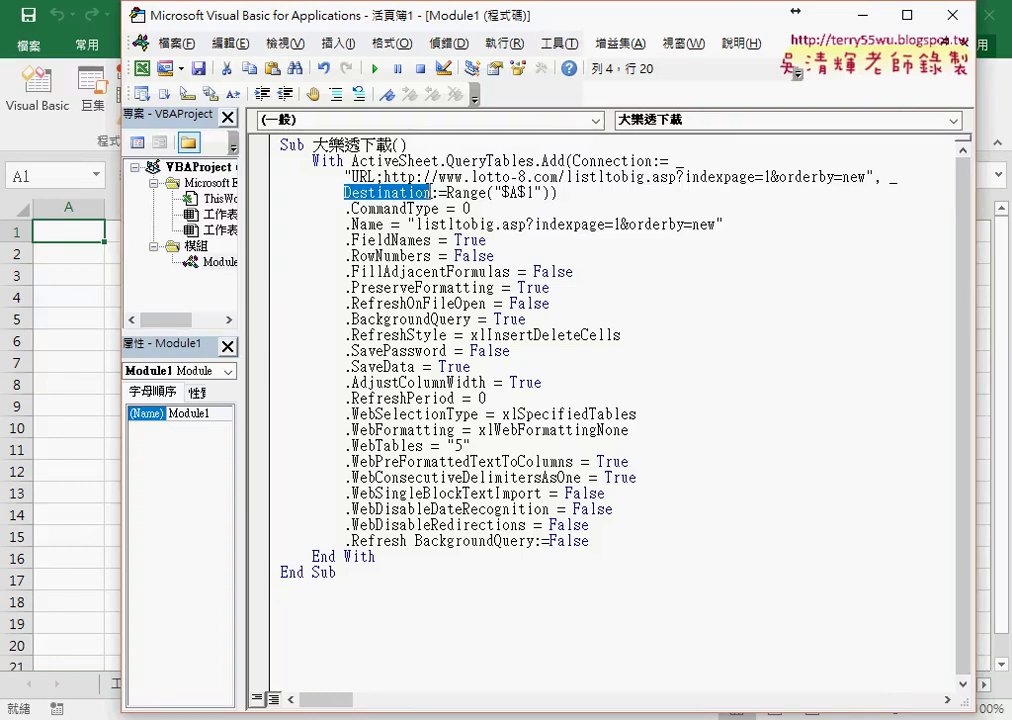
double_click(530, 192)
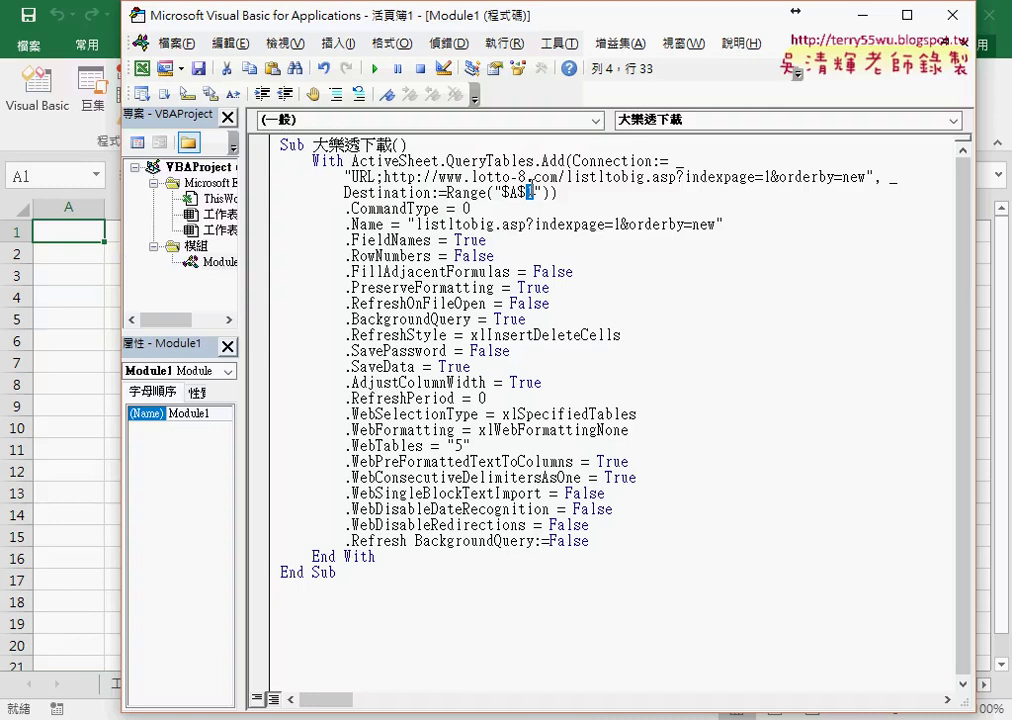
click(524, 198)
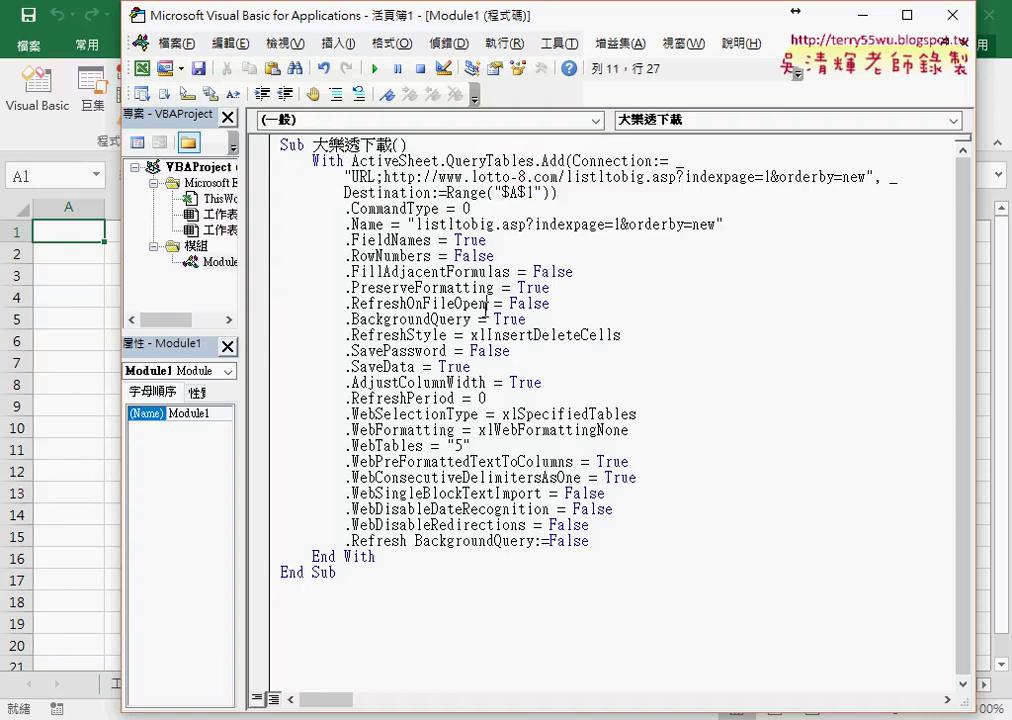
double_click(530, 194)
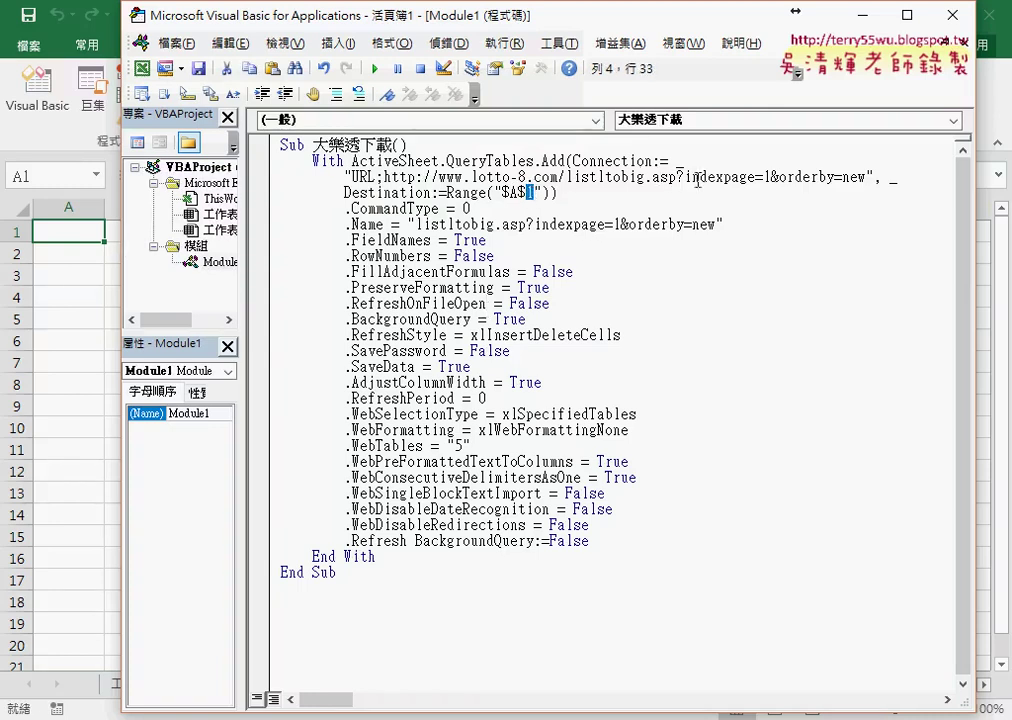
double_click(767, 177)
double_click(533, 193)
drag(401, 27, 579, 36)
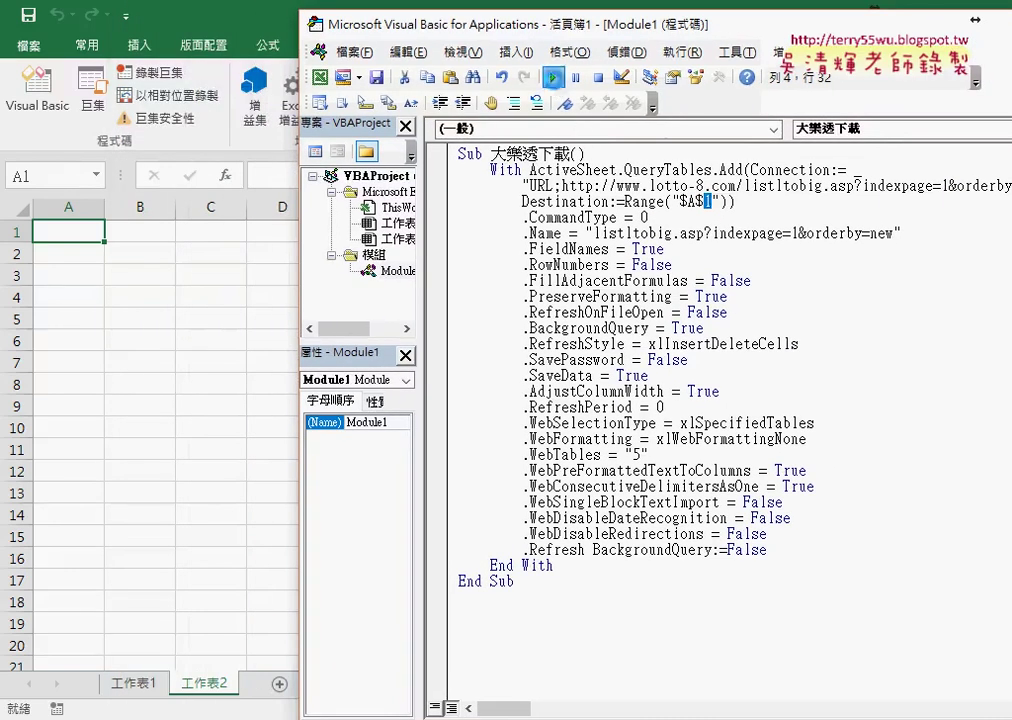
Run the macro, comment out the failing .CommandType line, resume it, and add sheet 工作表3.
click(552, 77)
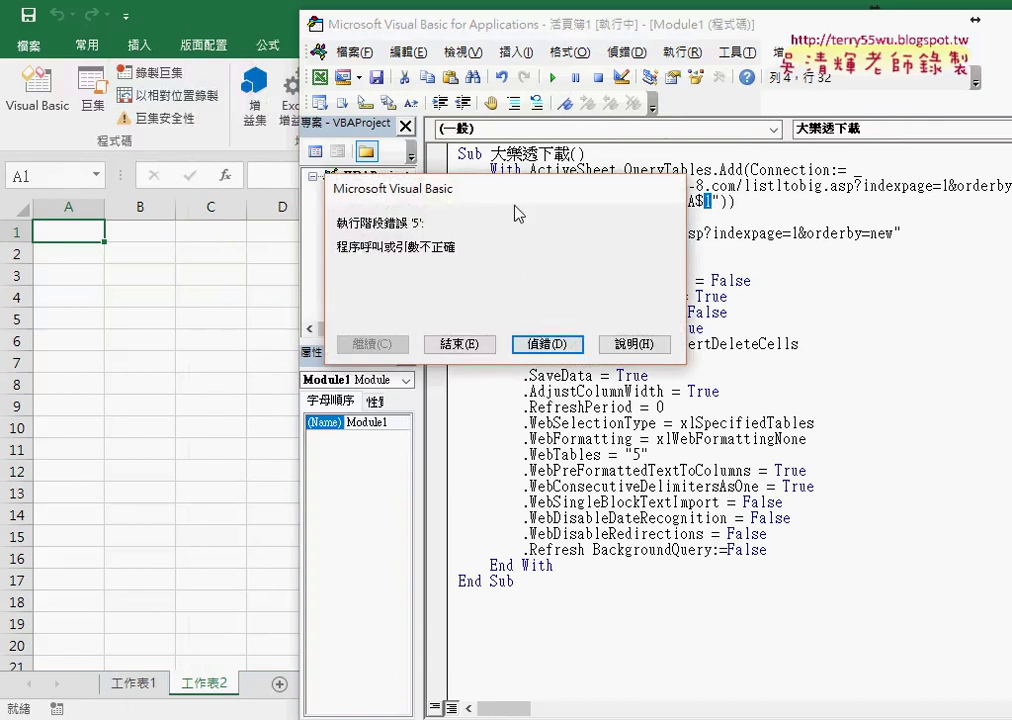
click(546, 343)
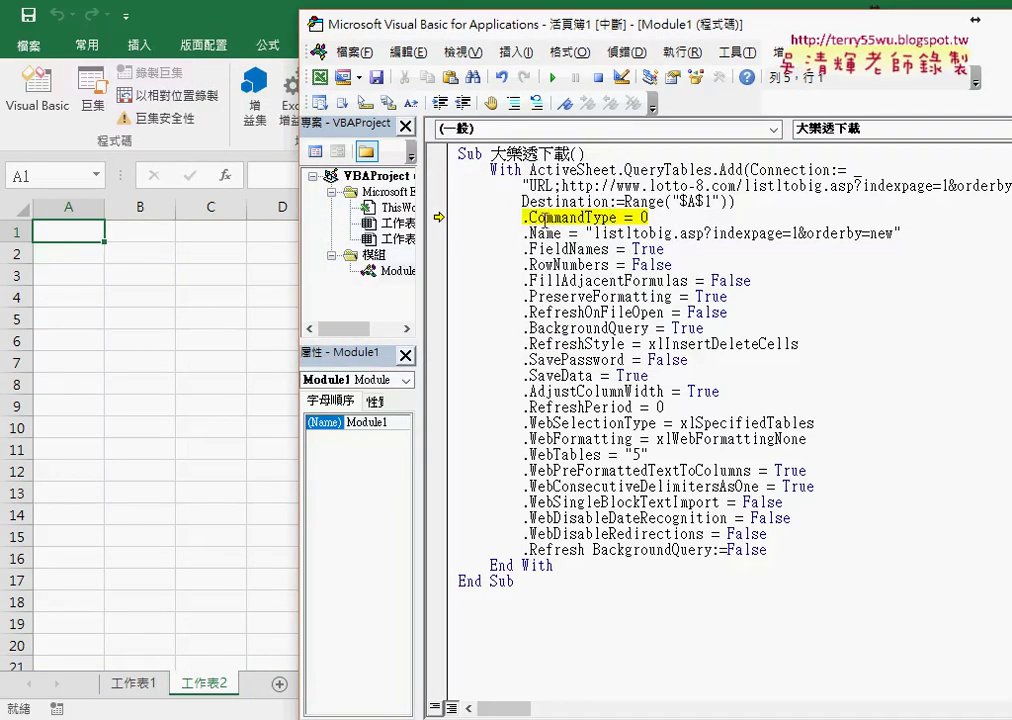
click(524, 217)
text(')
key(Down)
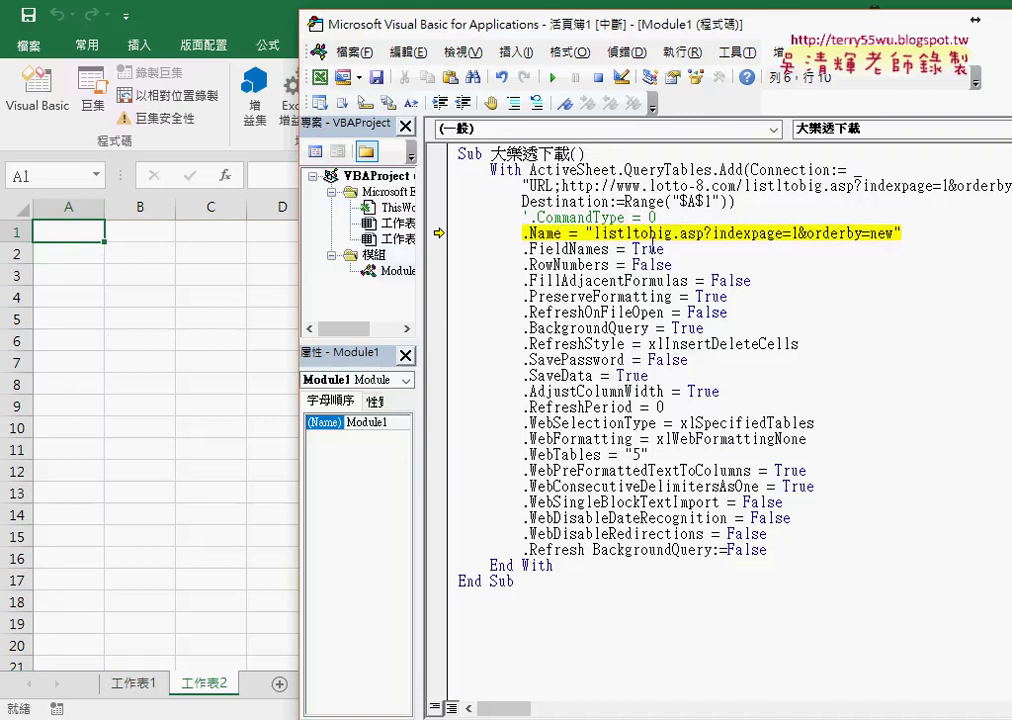
click(550, 79)
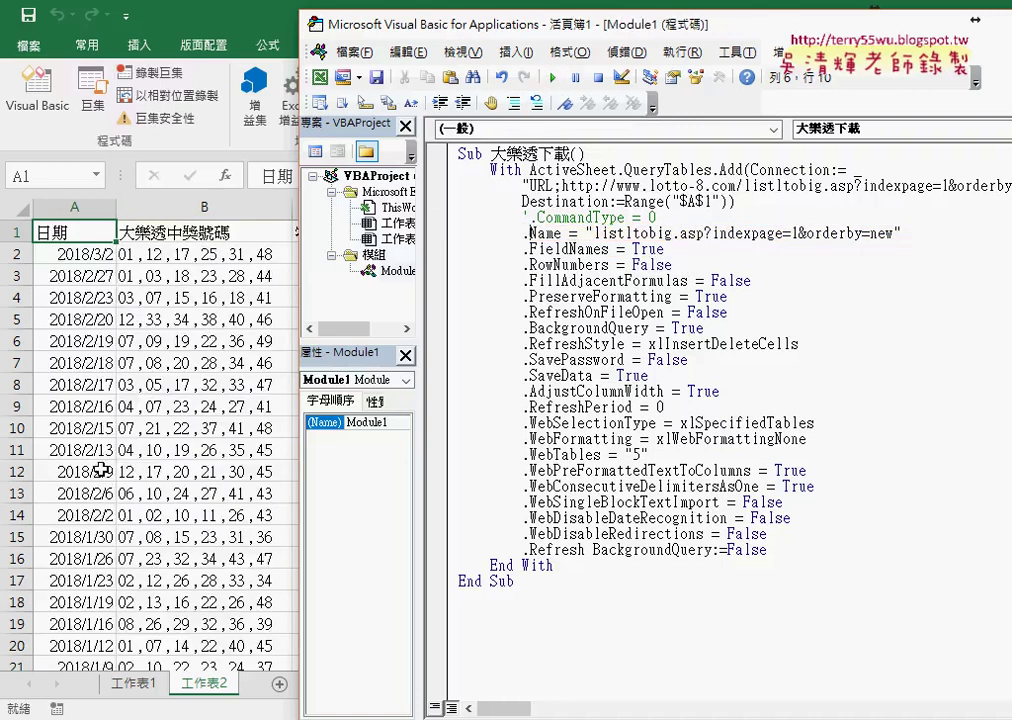
click(279, 684)
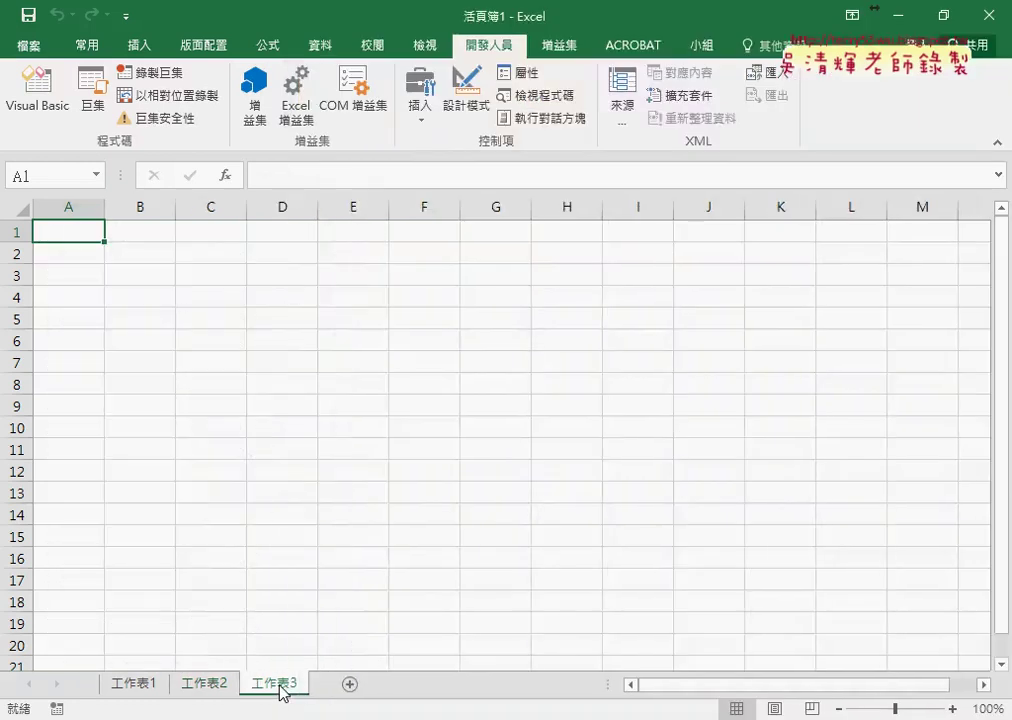
Copy the entire 大樂透下載 macro and paste a duplicate below its End Sub.
click(45, 100)
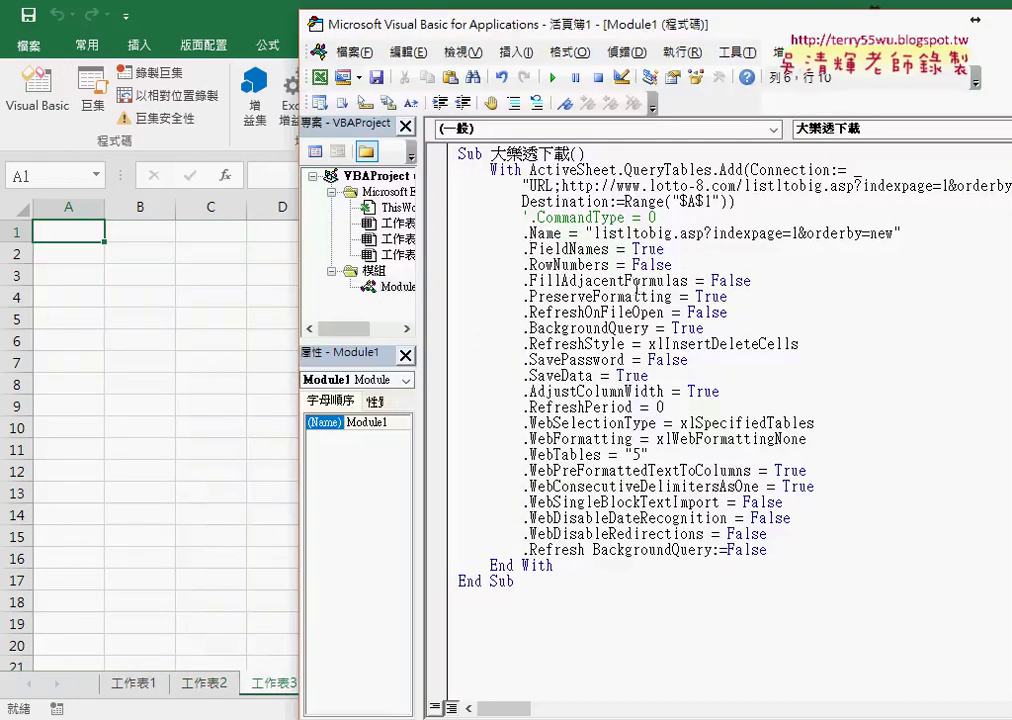
drag(476, 22, 408, 14)
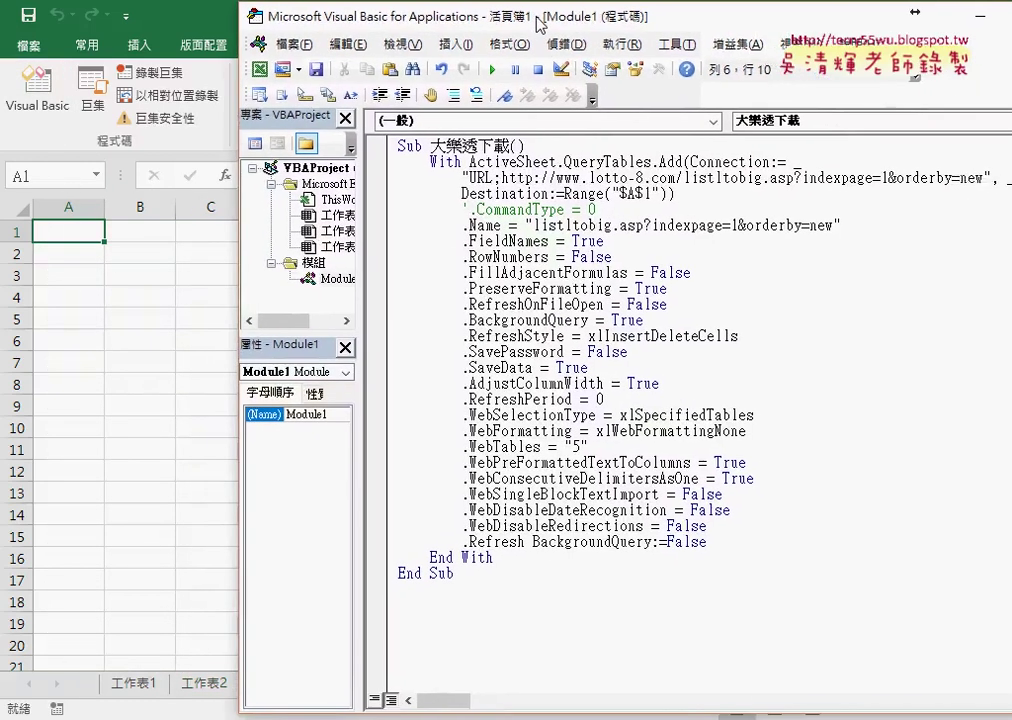
drag(454, 590, 386, 145)
right_click(432, 207)
click(470, 235)
click(400, 598)
right_click(403, 592)
click(457, 316)
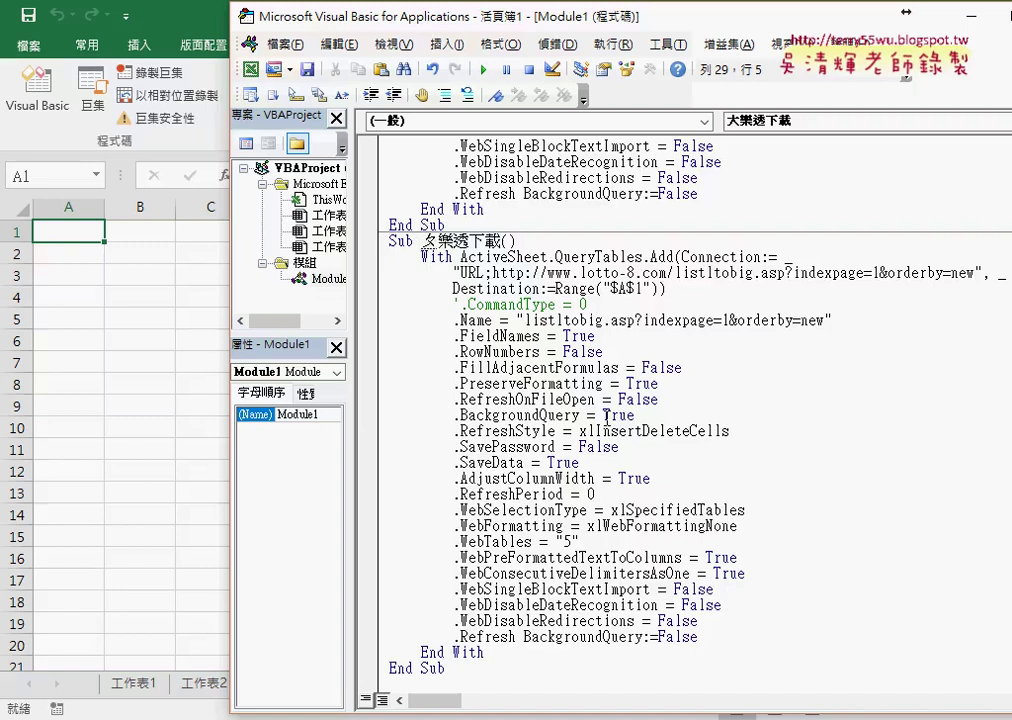
Rename the pasted copy of the macro to 批次大樂透下載.
click(437, 240)
text(次)
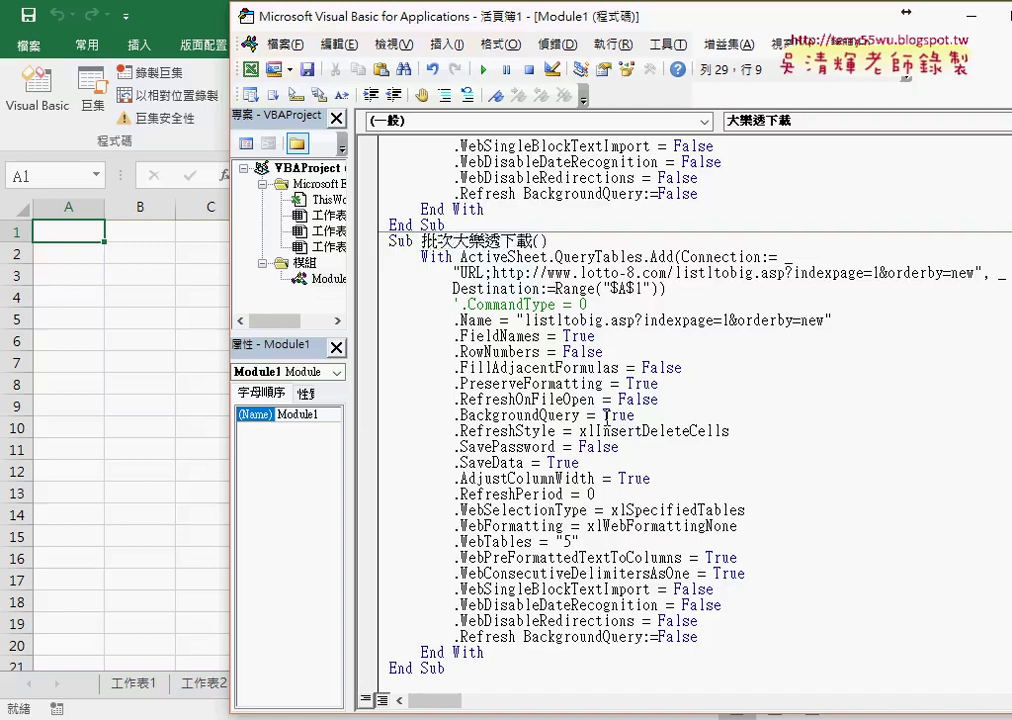
mouse_move(567, 28)
mouse_down()
mouse_move(490, 18)
mouse_move(429, 27)
mouse_up()
Add an indented For i = 1 To 51 line under the Sub line, followed by Next.
click(433, 240)
key(Return)
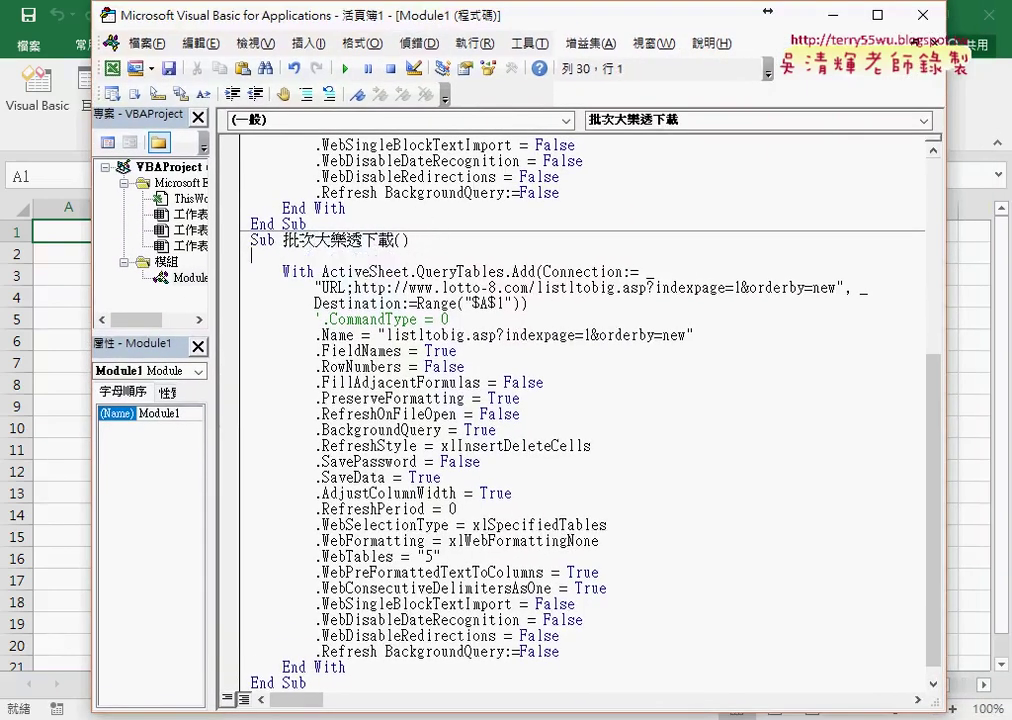
key(Tab)
text(ㄈ)
key(shift)
text(or i=1 )
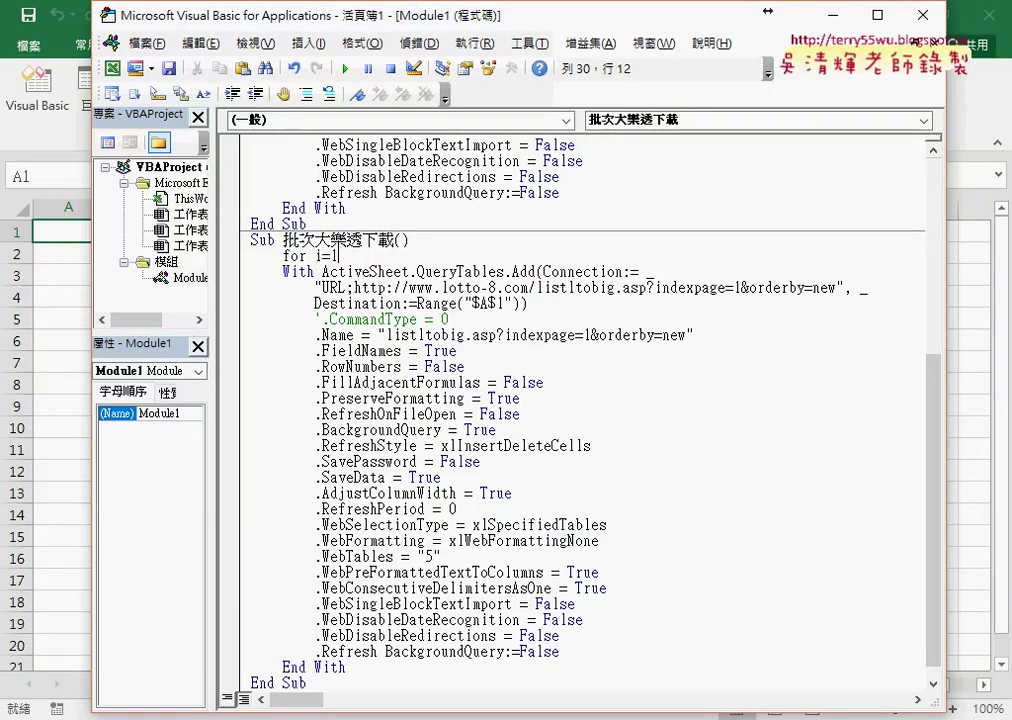
text(to 5)
text(1)
key(Return)
text(next)
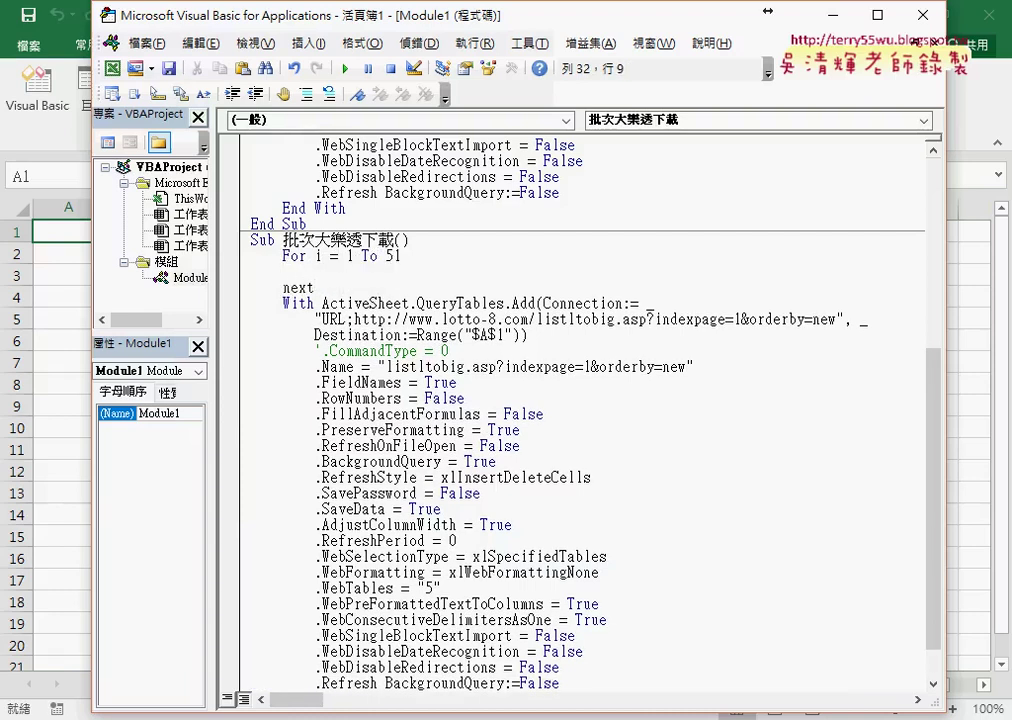
Move the With…End With query block between For and Next and indent it.
click(463, 351)
drag(228, 302, 228, 667)
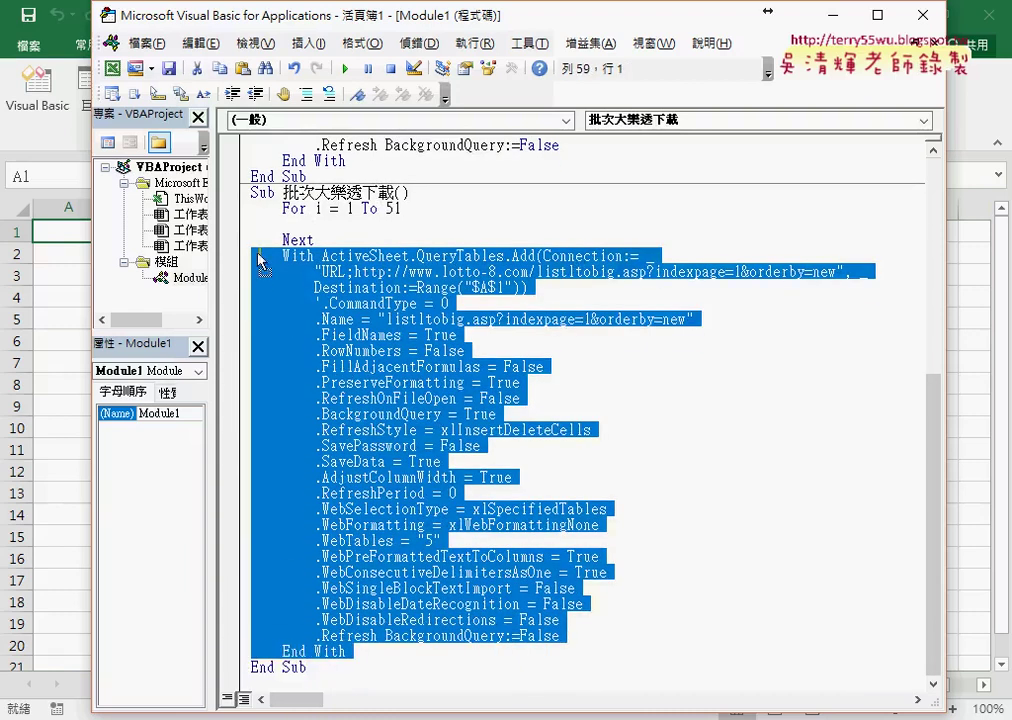
drag(258, 260, 254, 226)
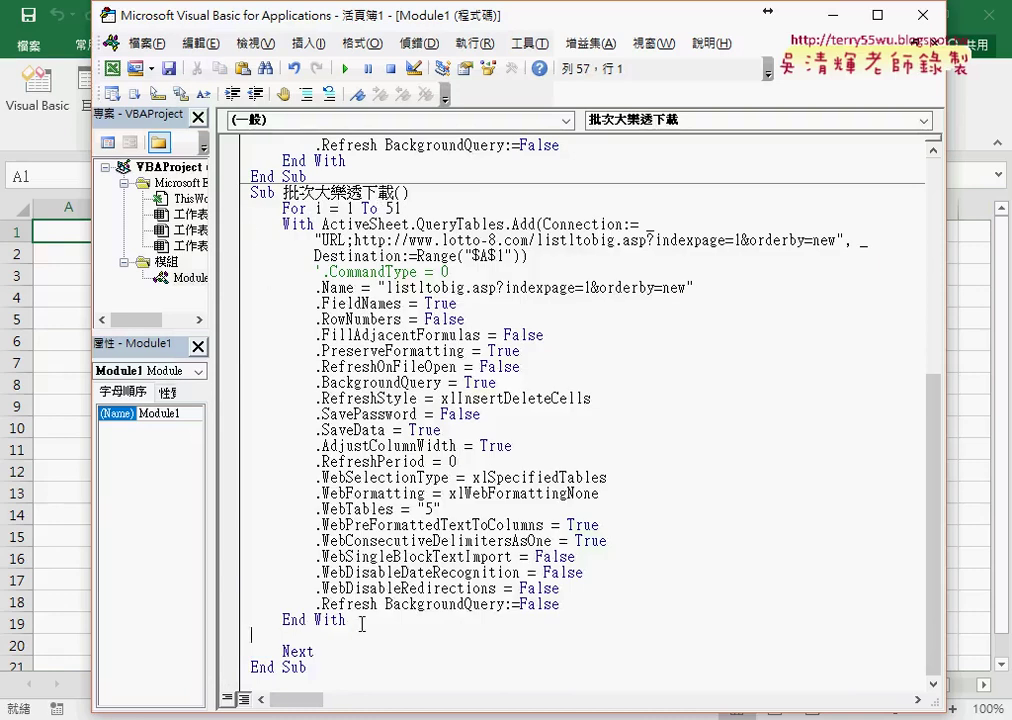
key(shift+Up)
key(shift+Up)
key(shift+Up)
key(shift+Up)
key(shift+Up)
key(shift+Up)
key(Tab)
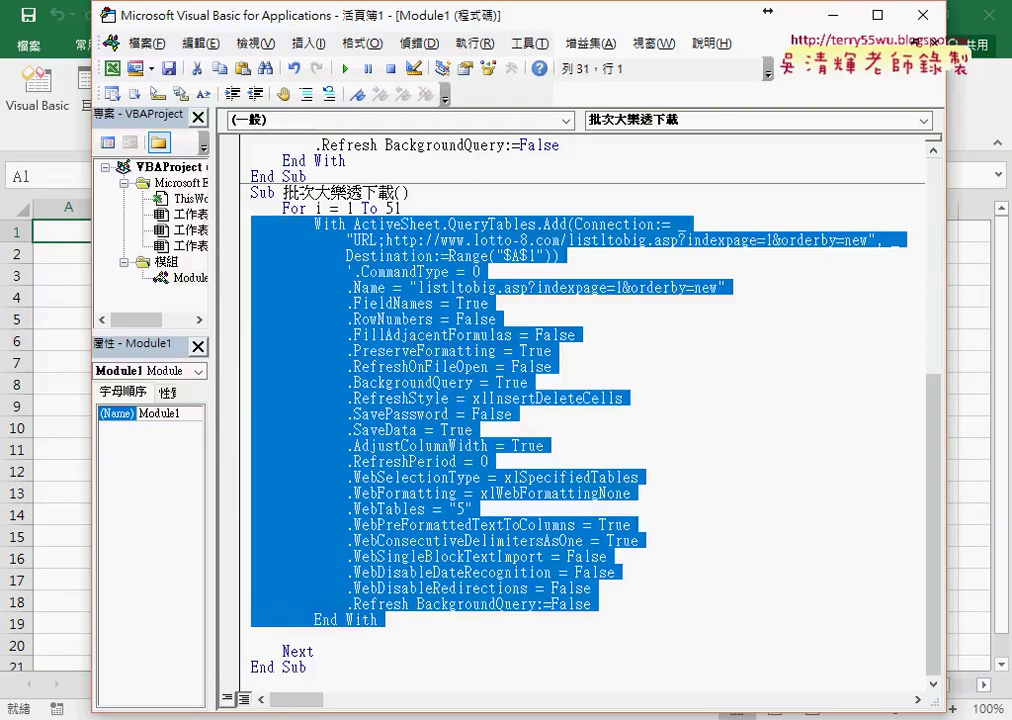
click(462, 619)
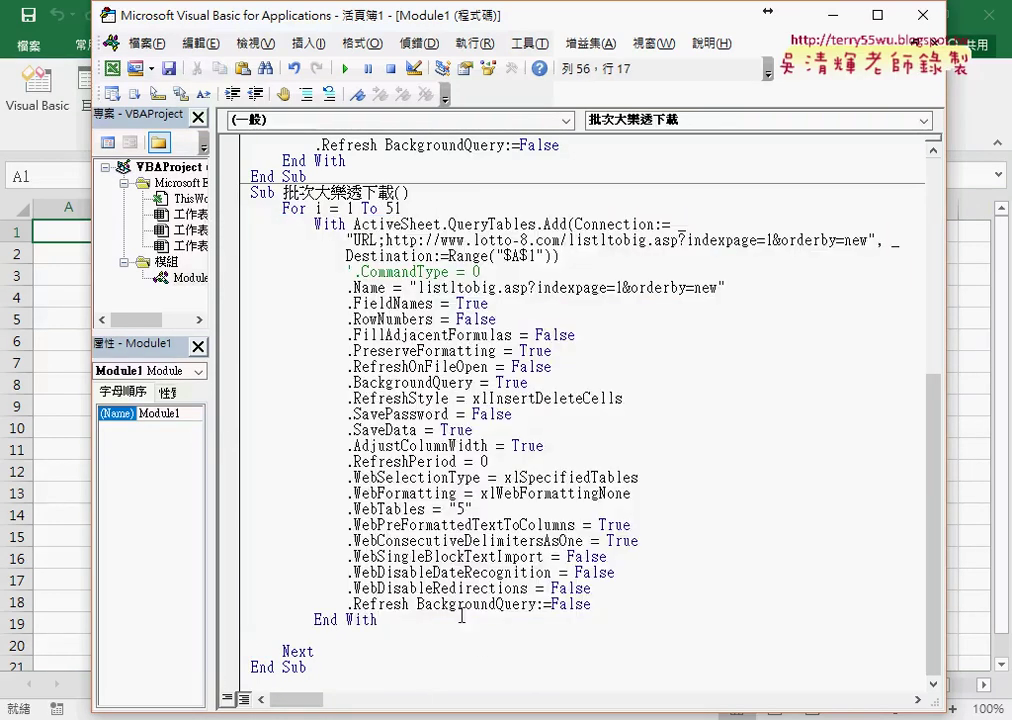
key(Delete)
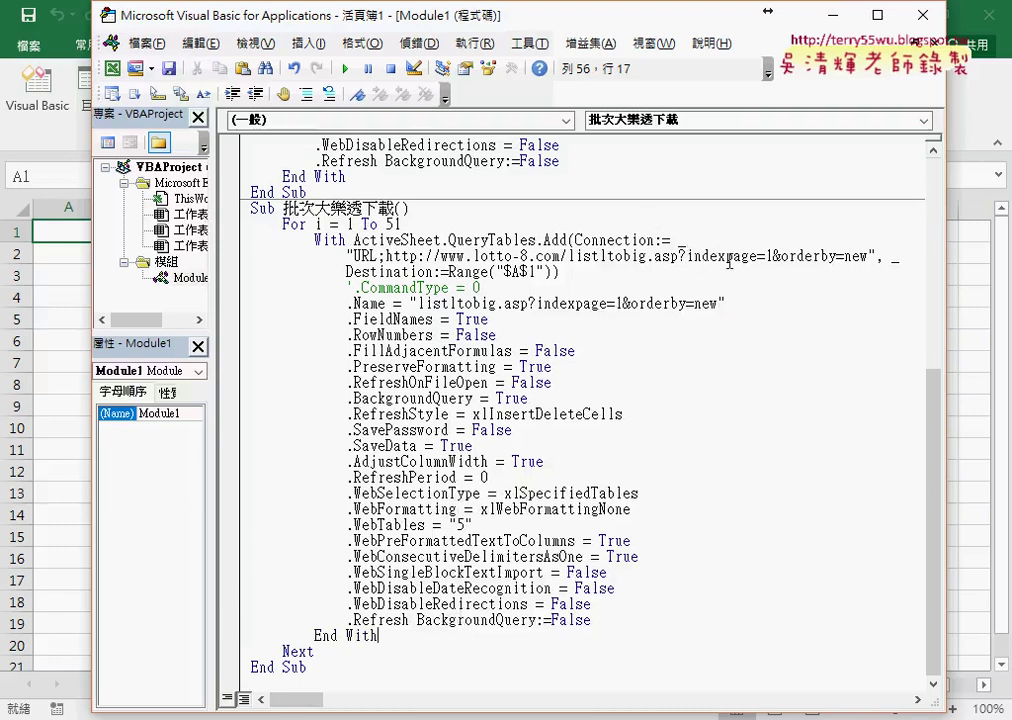
Replace indexpage=1 in the URL with " & i & " so each pass requests page i.
double_click(768, 256)
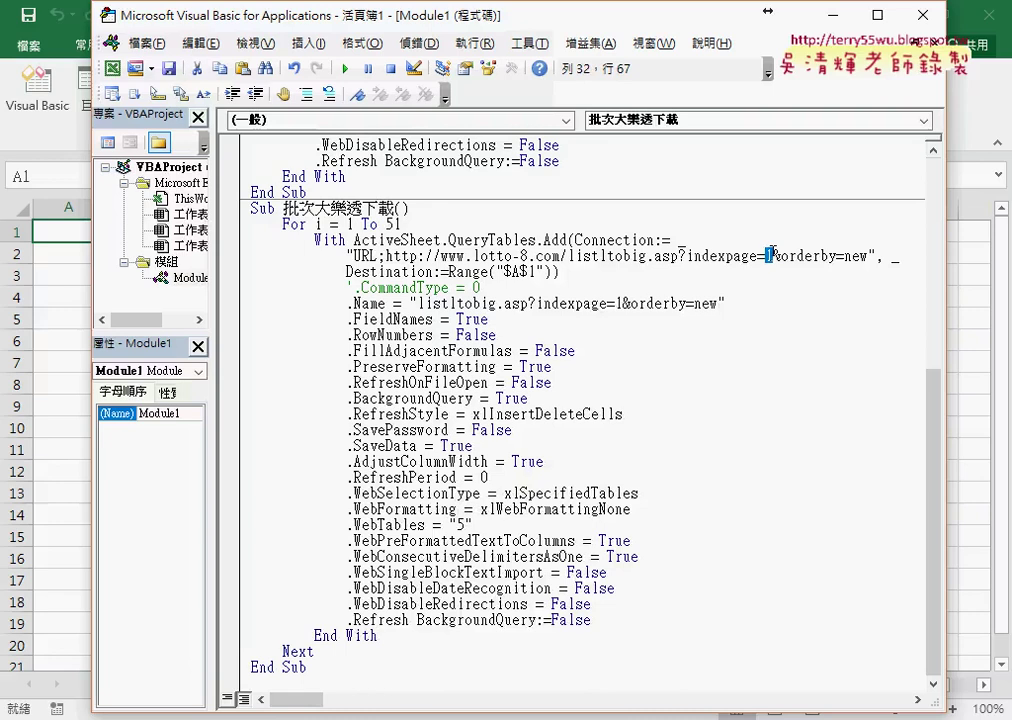
text(""&i&)
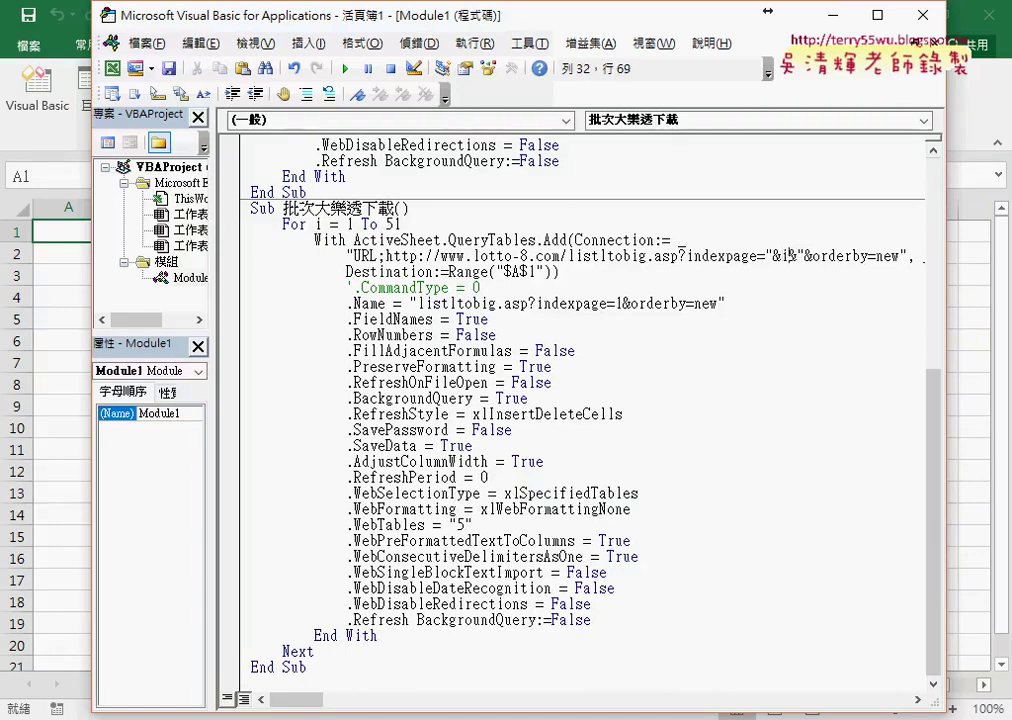
key(Left)
key(space)
key(Right)
key(space)
key(Right)
key(space)
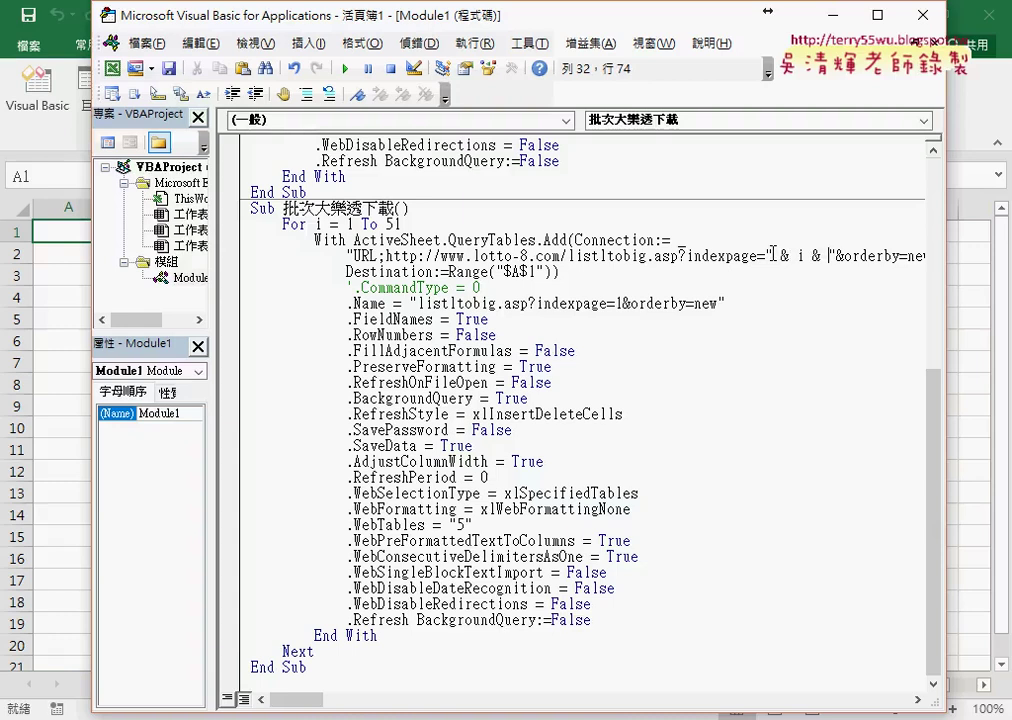
double_click(531, 272)
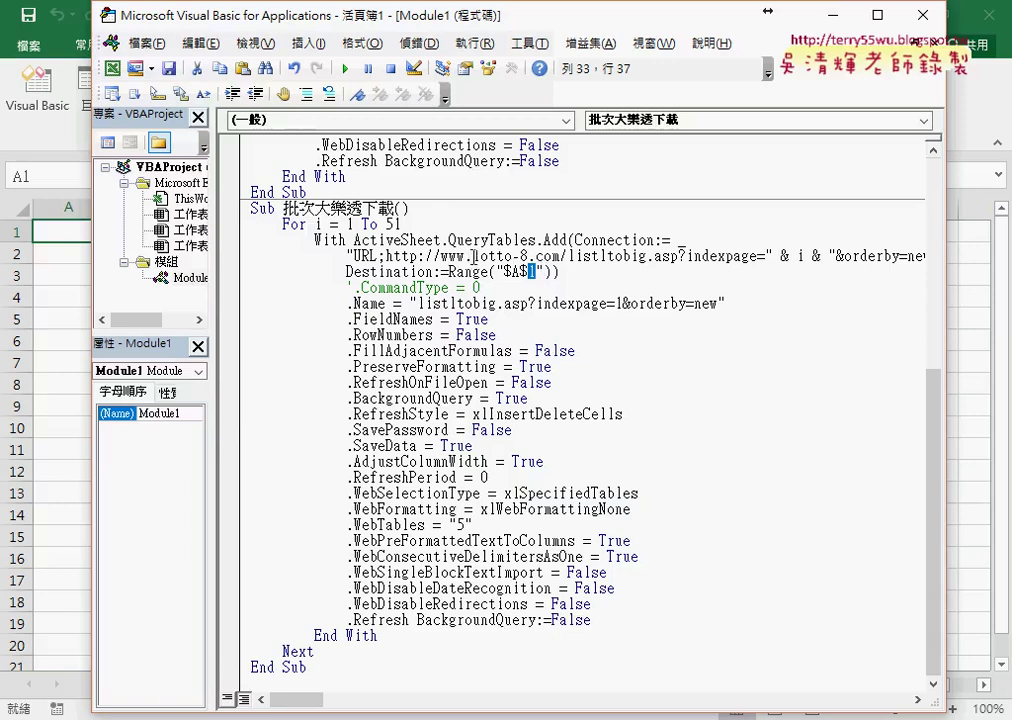
click(437, 228)
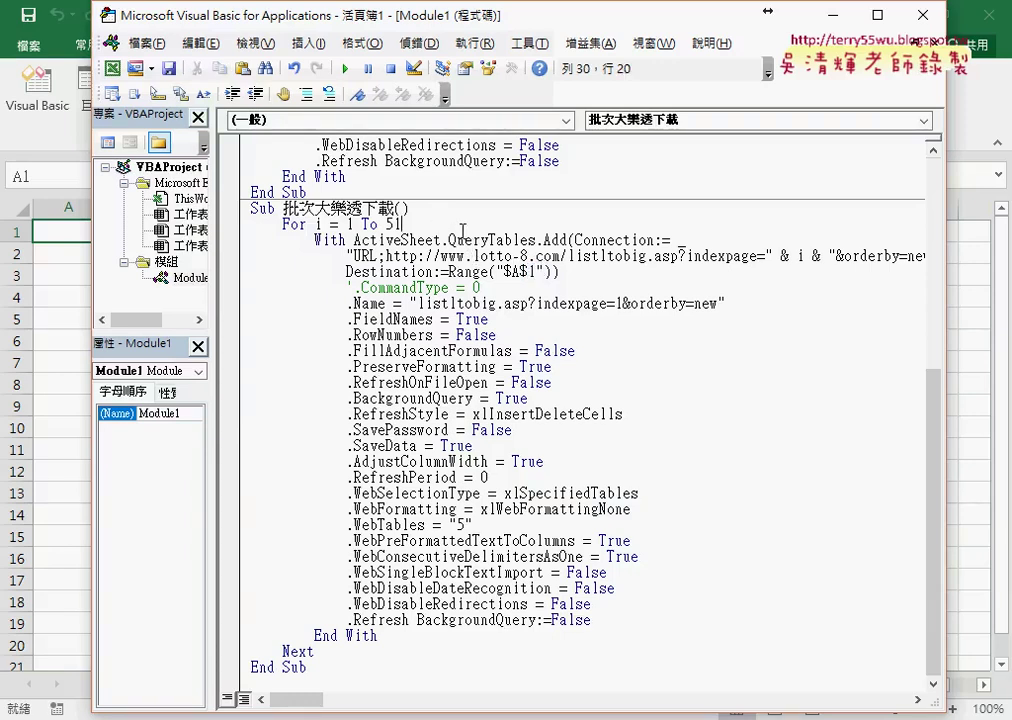
Add an If i = 1 Then / Else / End If block setting r = 1 for the first page.
key(Return)
key(Return)
key(Up)
key(Tab)
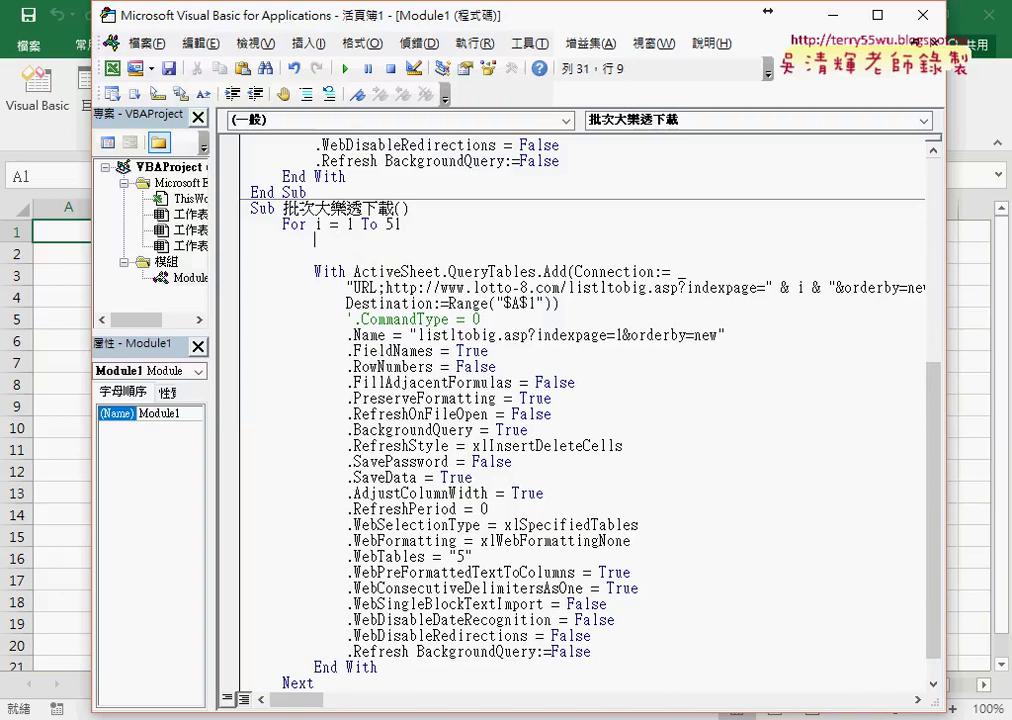
text(if )
text(i=)
text(1 then)
key(Return)
key(Return)
text(else)
key(Return)
key(Return)
text(end if)
click(316, 255)
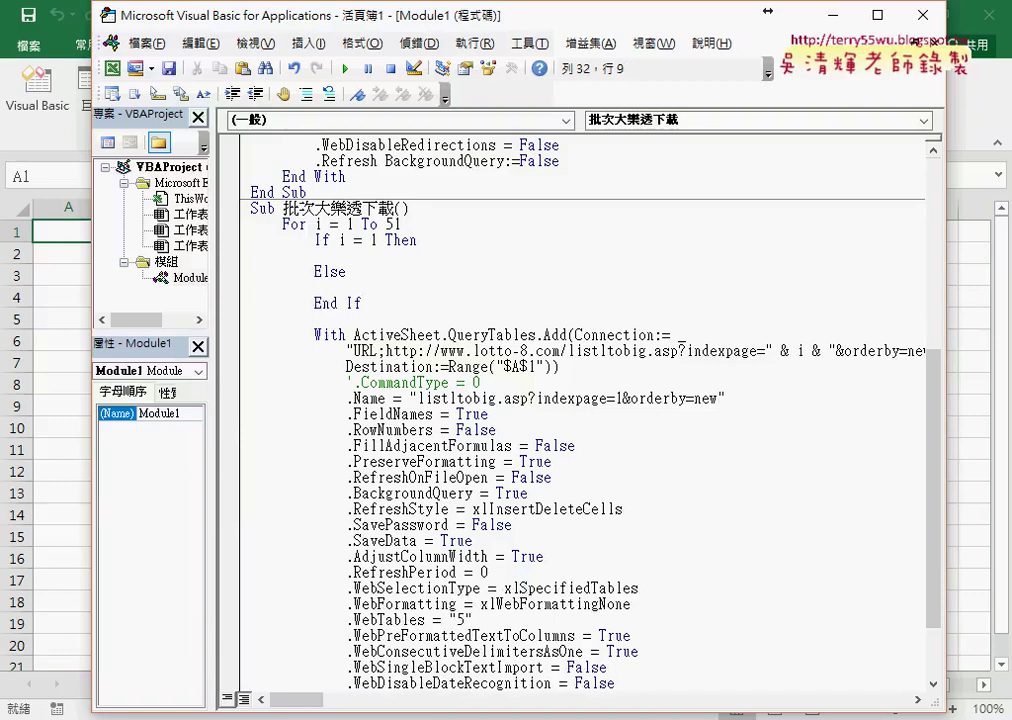
text(r )
text(= )
text(1)
key(Down)
key(Down)
key(Tab)
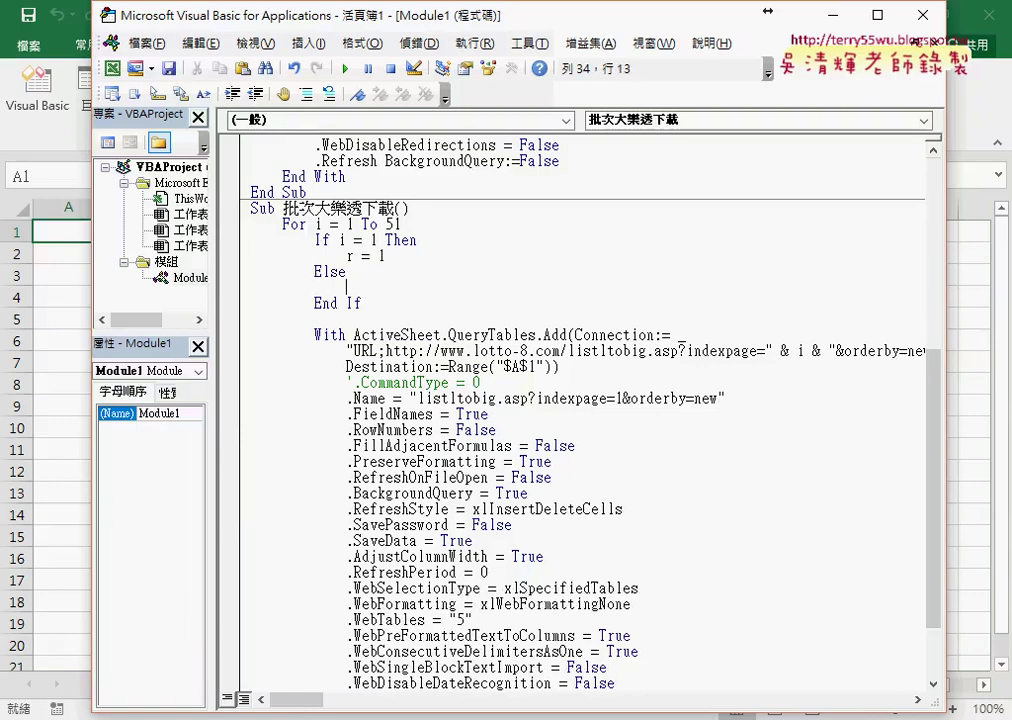
In the Else branch, set r = Range("A1").End(xlDown).Row + 1.
text(r=)
text(range()
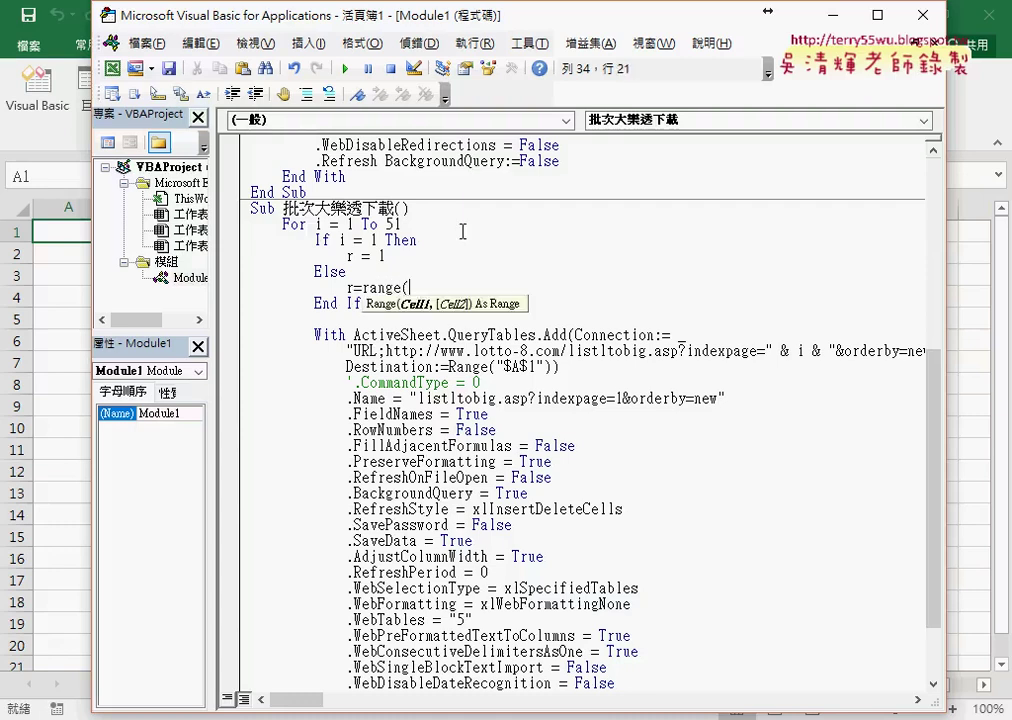
text("A1").)
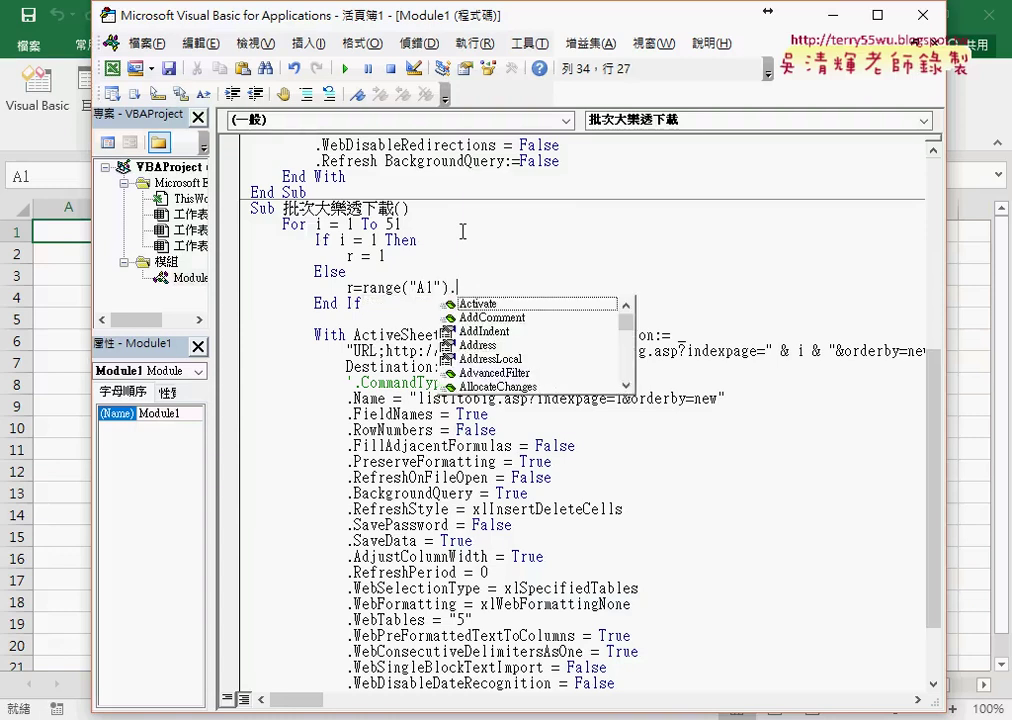
text(e)
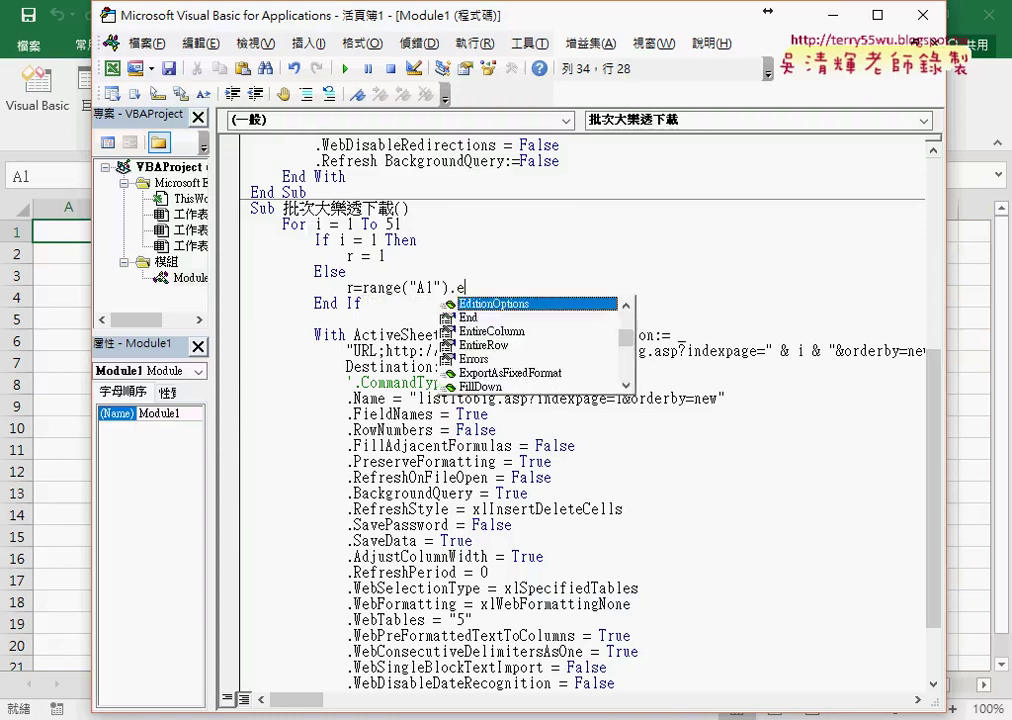
text( ()
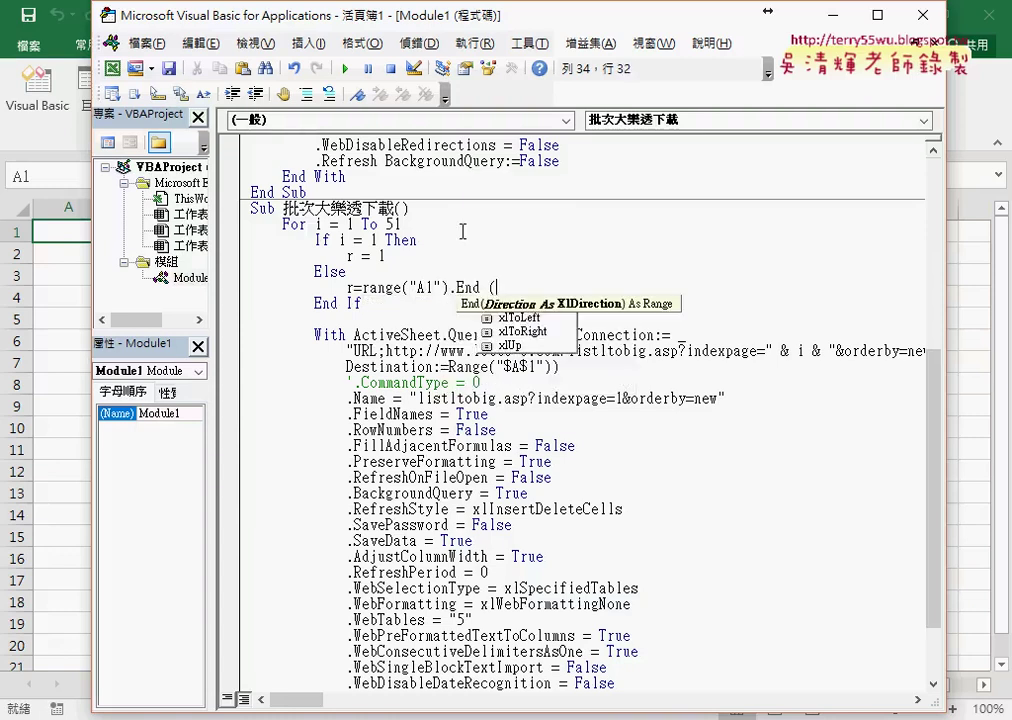
key(Tab)
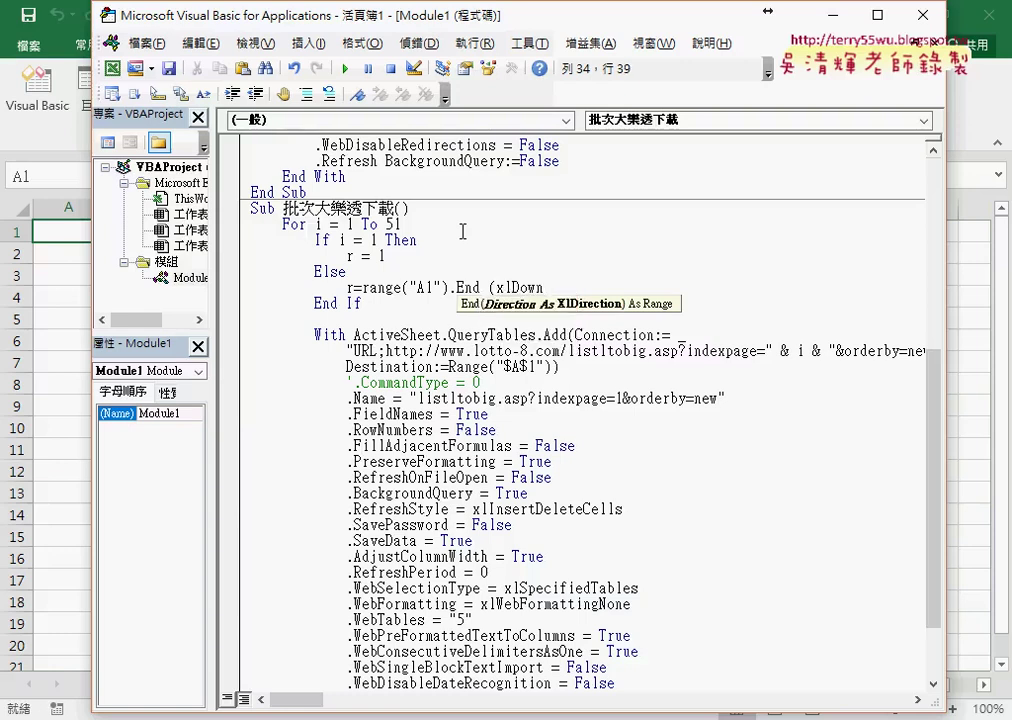
text().row)
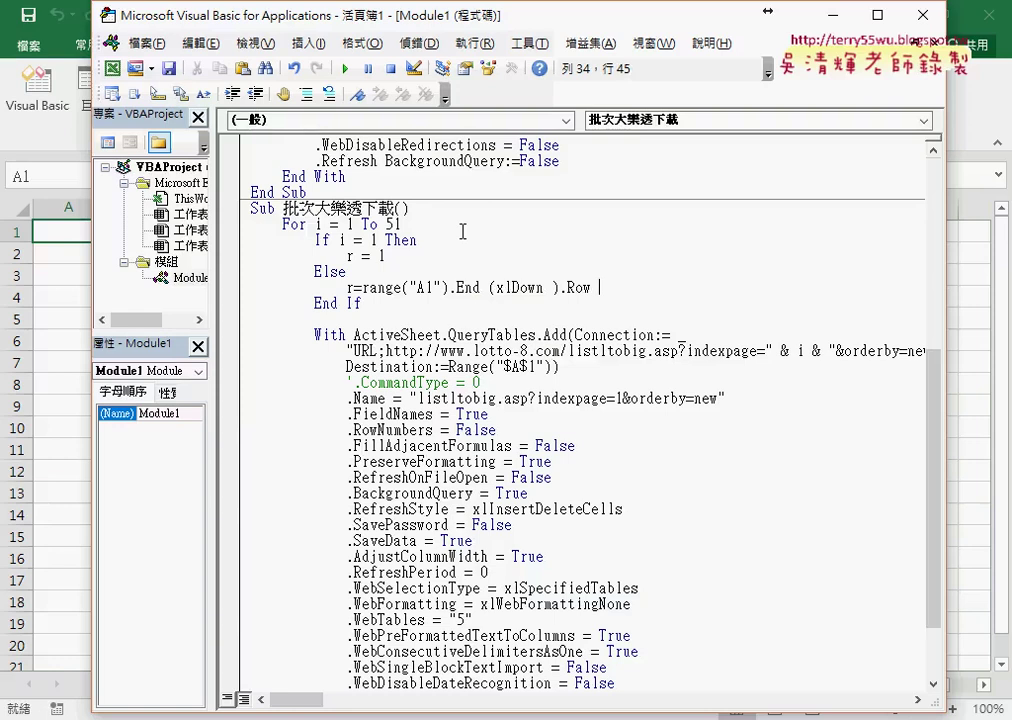
text(+ 1)
key(Down)
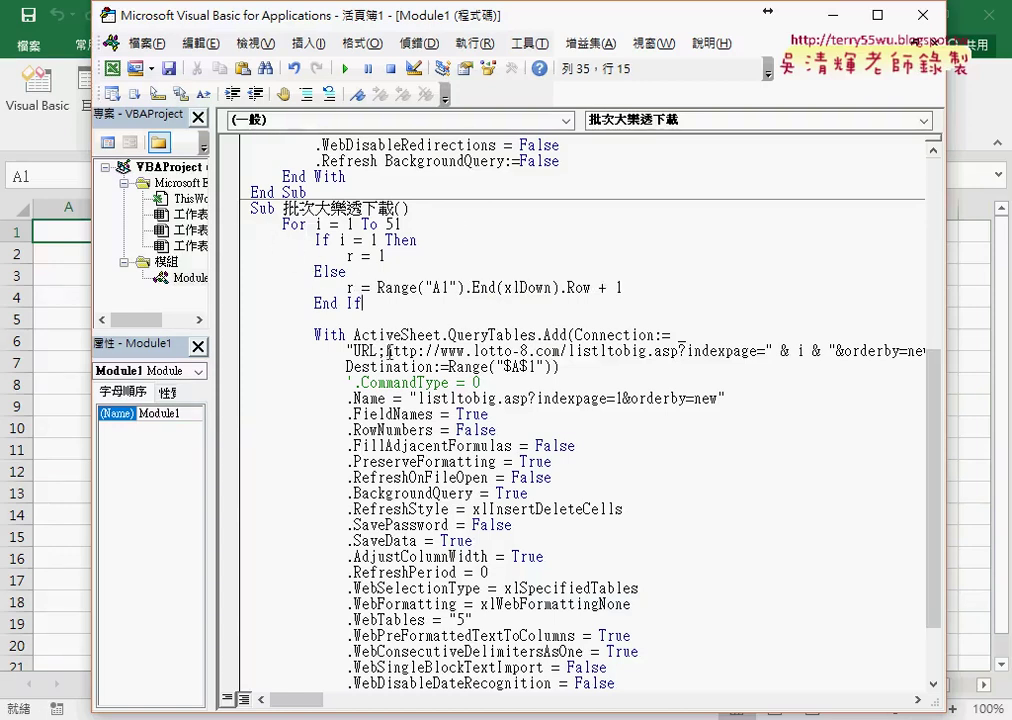
Change the query Destination from Range("$A$1") to Range("$A$" & r).
click(352, 256)
double_click(351, 257)
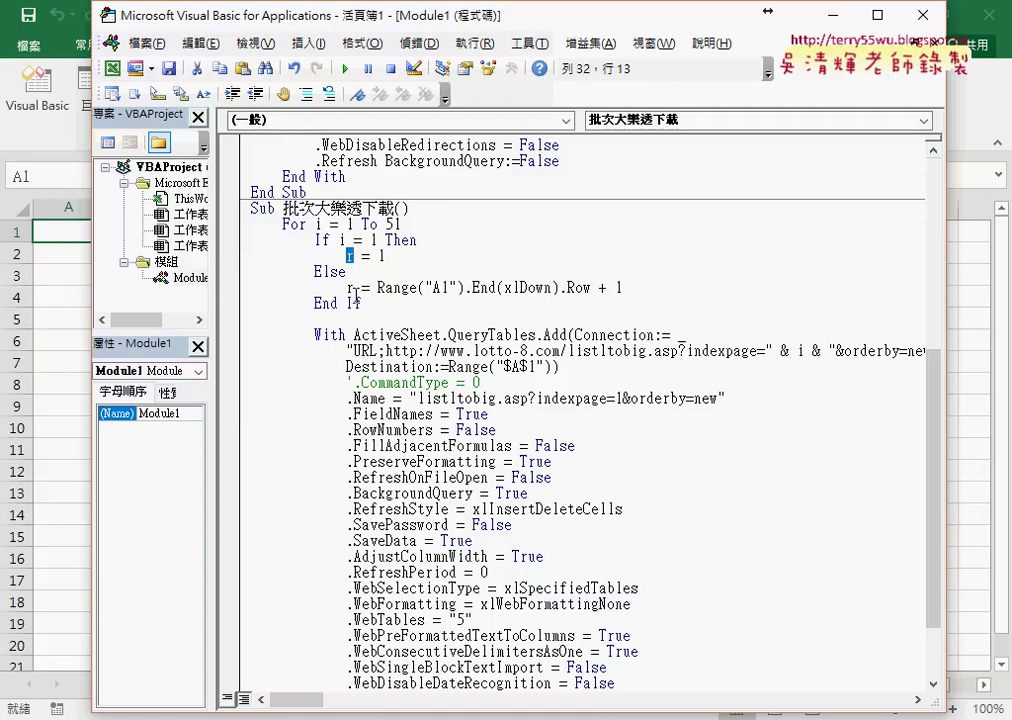
double_click(532, 367)
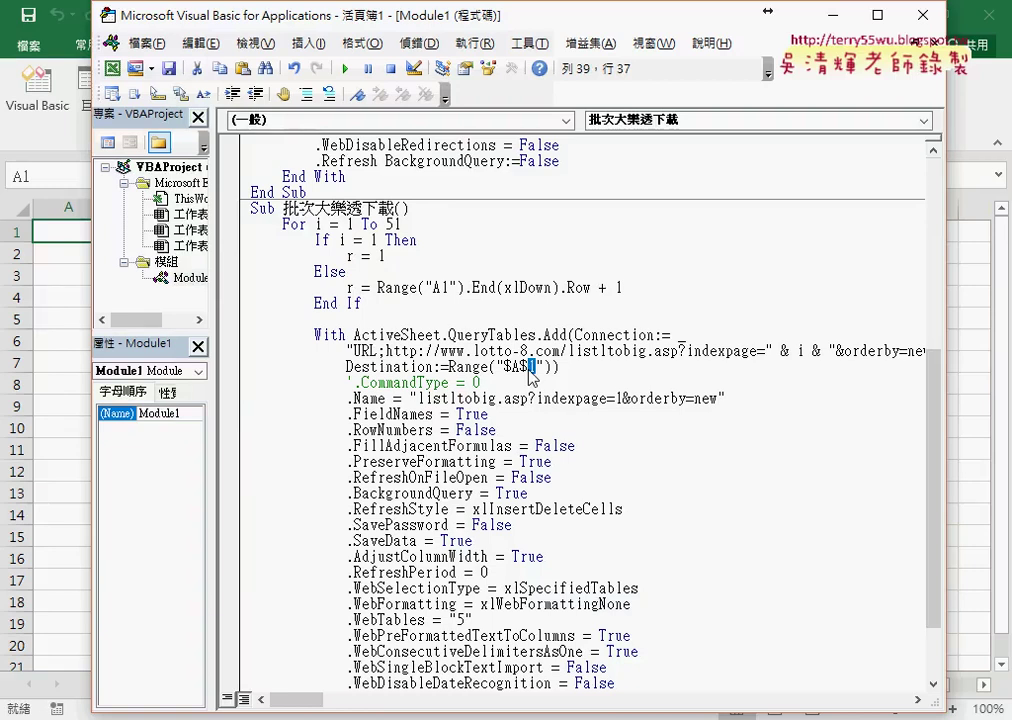
key(shift+Left)
key(shift+Left)
key(shift+Left)
click(548, 367)
key(BackSpace)
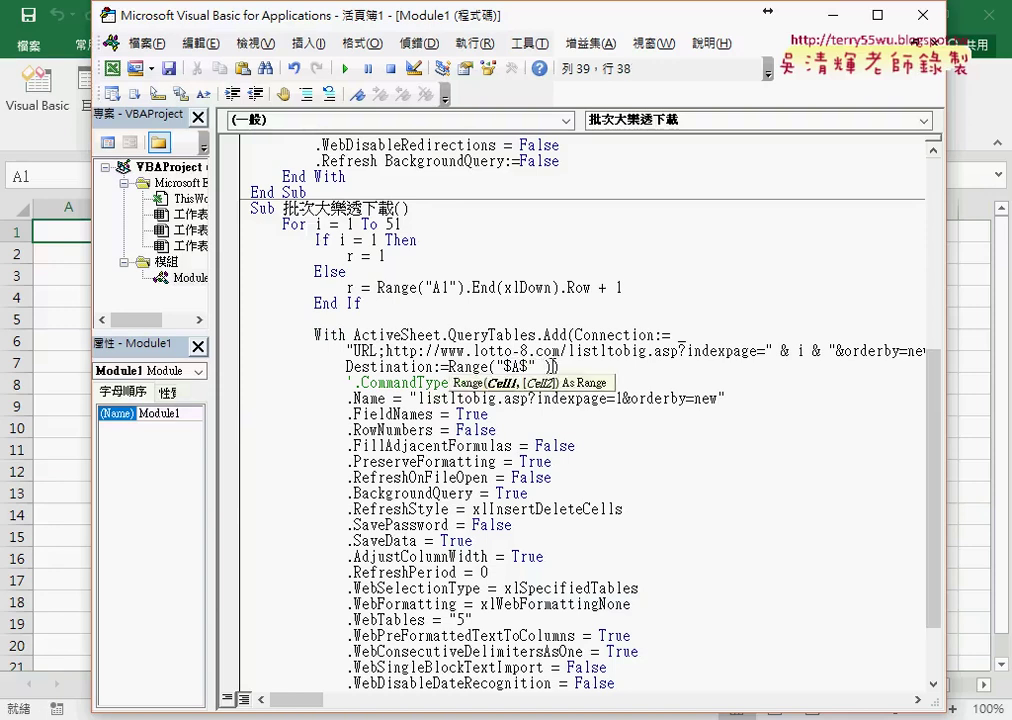
text(&)
text( r)
key(Down)
drag(537, 368, 568, 367)
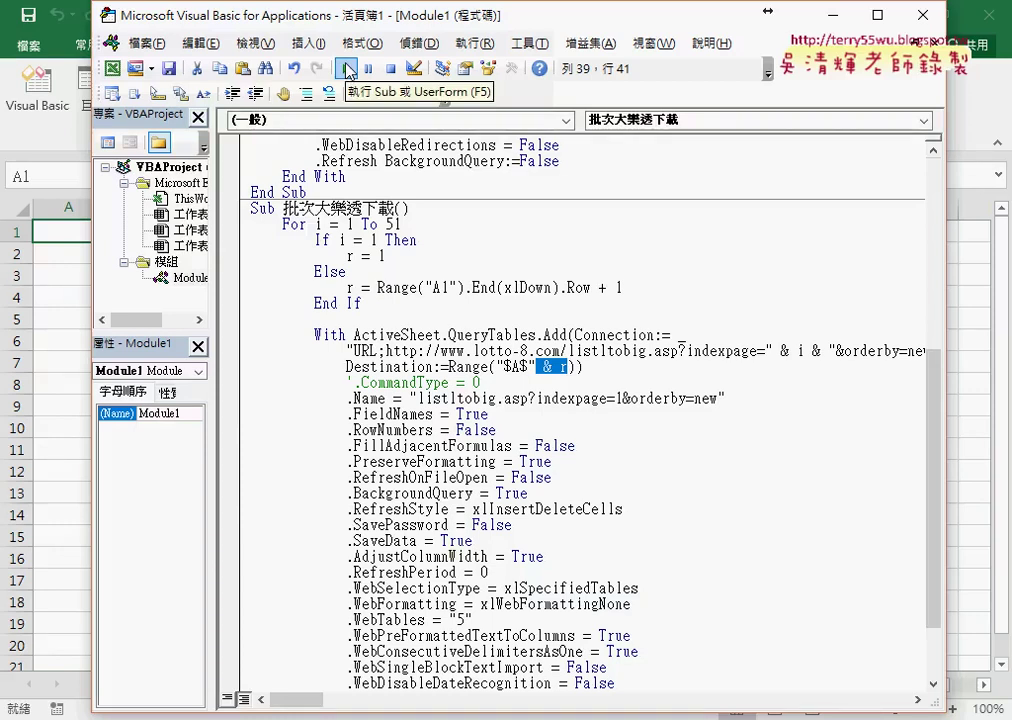
Step with F8 through the starting-row If block, setting r = 1 for page 1.
drag(385, 30, 547, 37)
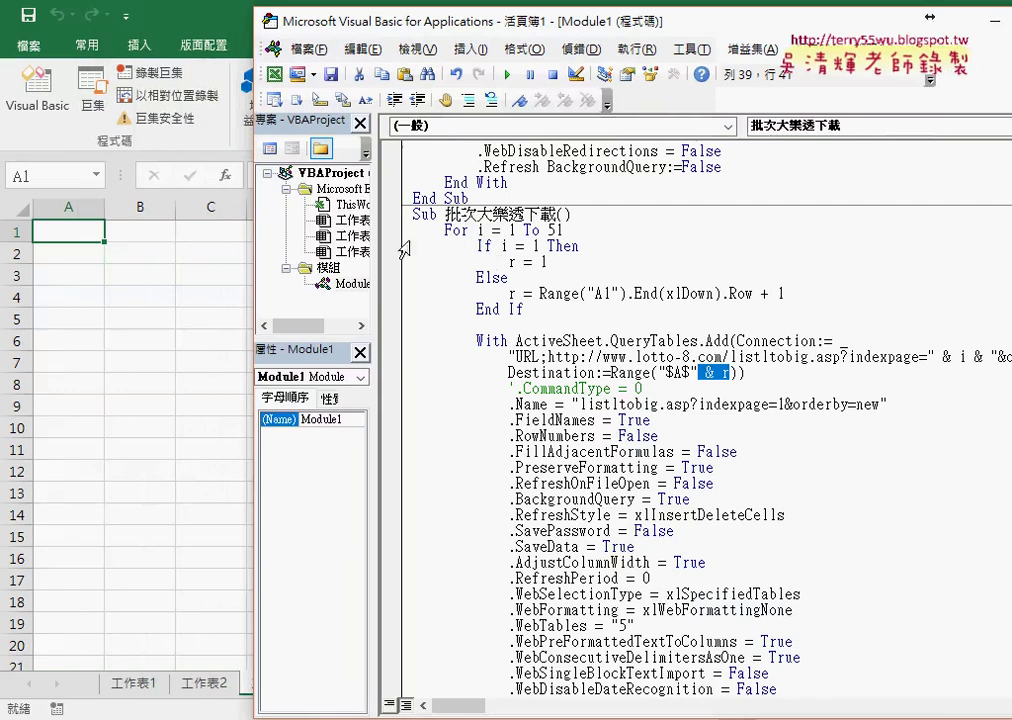
click(393, 247)
click(393, 247)
key(F8)
key(F8)
key(F8)
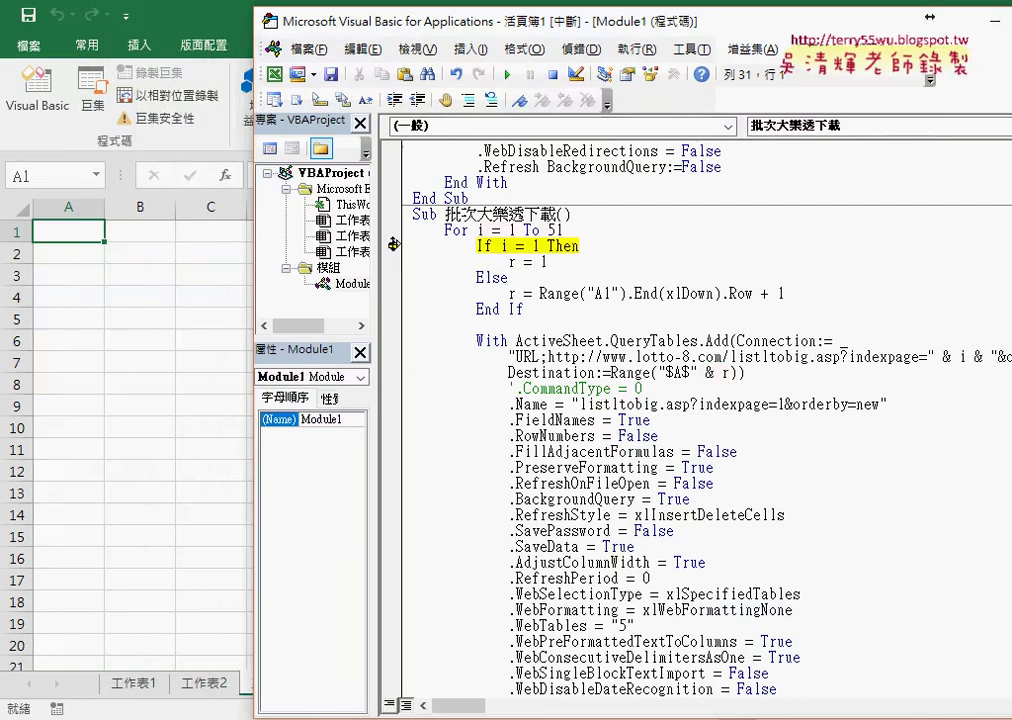
key(F8)
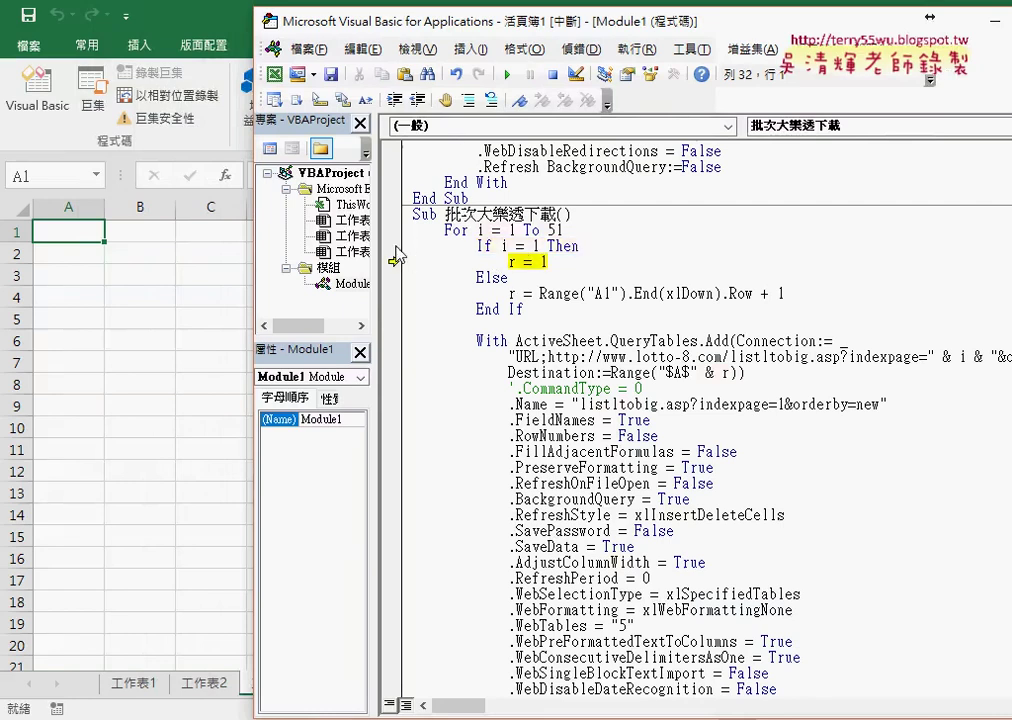
key(F8)
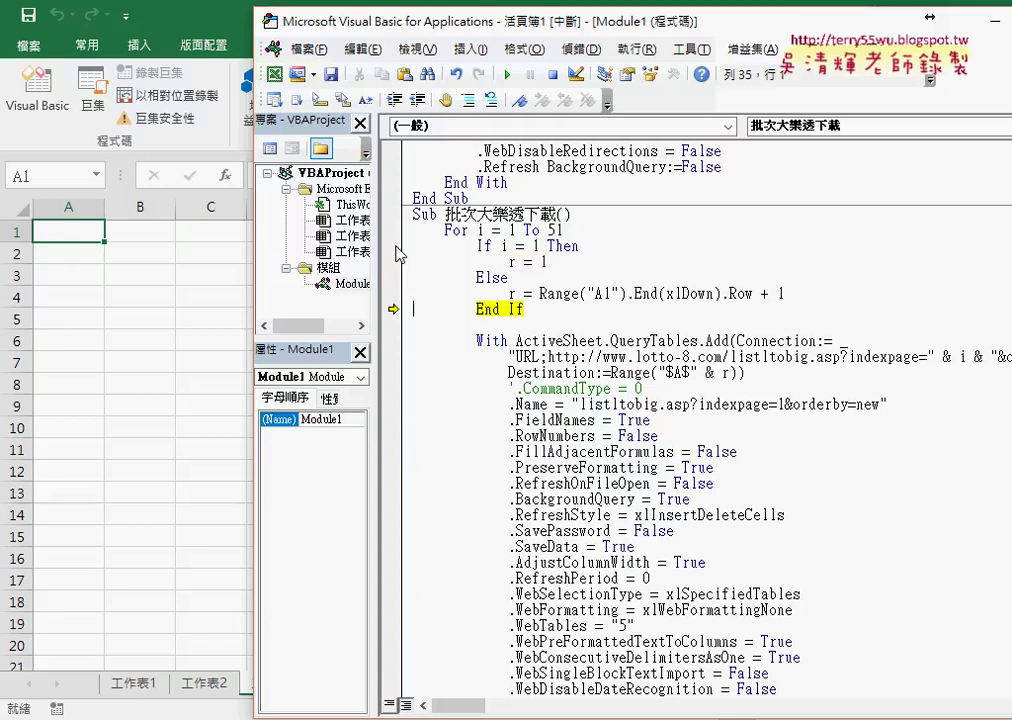
key(F8)
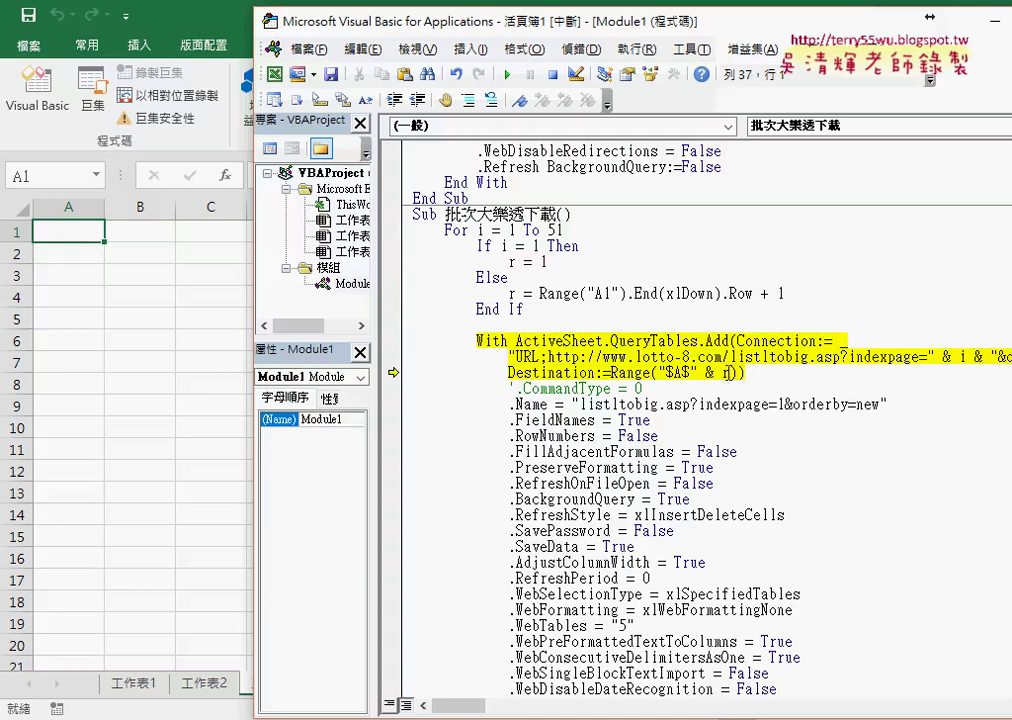
Step through the query settings and refresh, then check page 1's draws on the sheet.
mouse_move(962, 355)
key(F8)
key(F8)
key(F8)
key(F8)
key(F8)
key(F8)
key(F8)
key(F8)
key(F8)
key(F8)
key(F8)
key(F8)
key(F8)
key(F8)
key(F8)
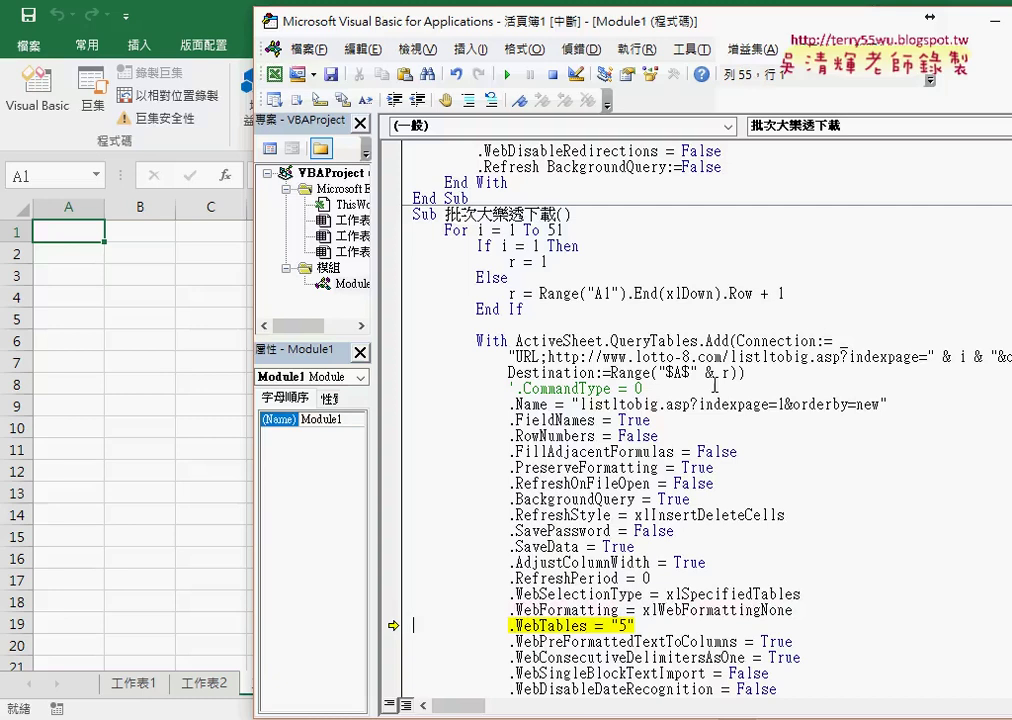
key(F8)
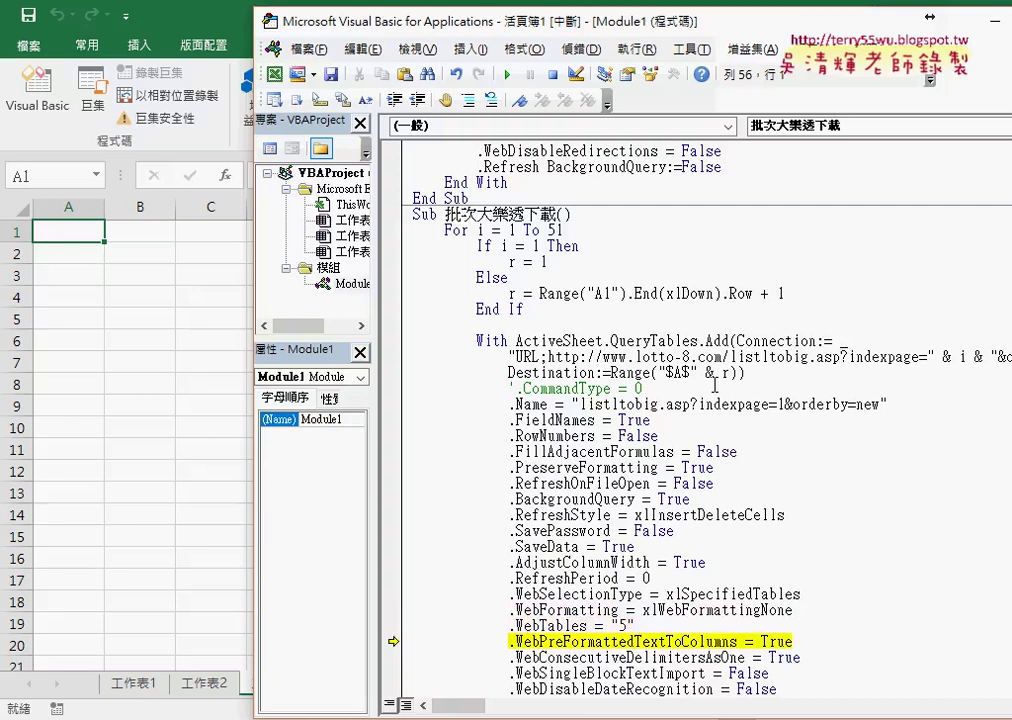
key(F8)
key(F8)
key(F8)
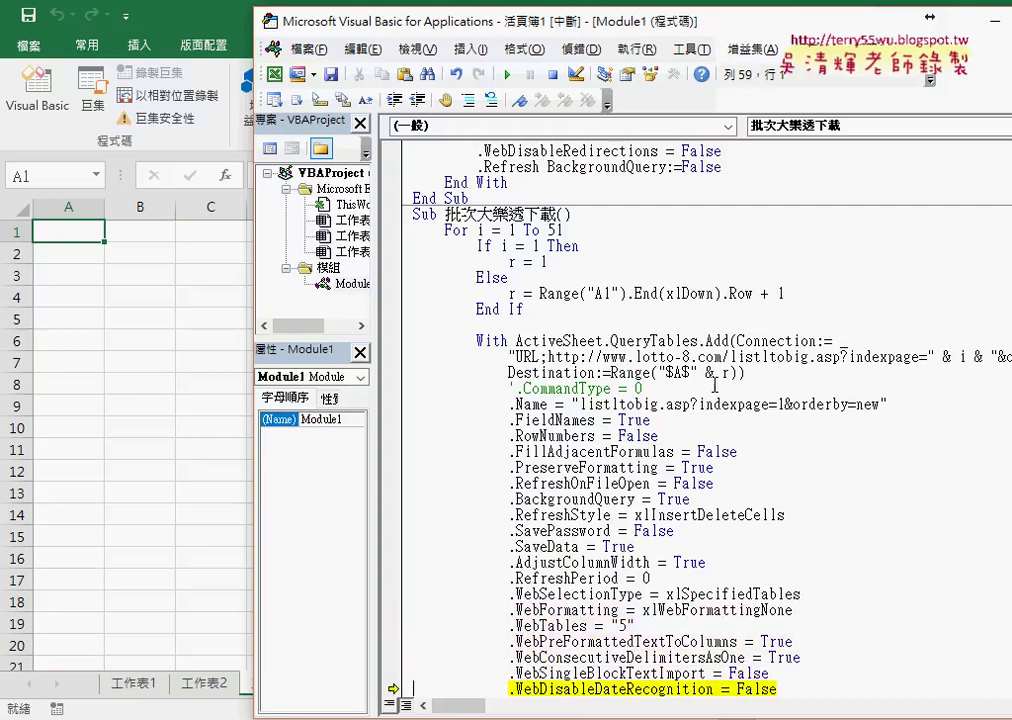
scroll(762, 398, down, 2)
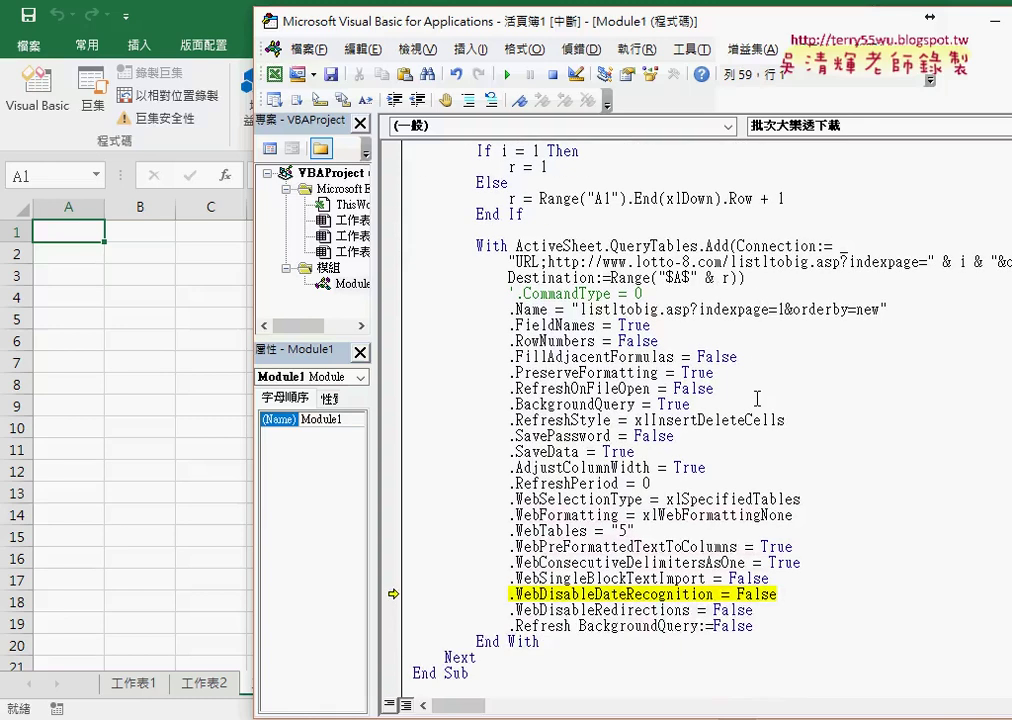
key(F8)
key(F8)
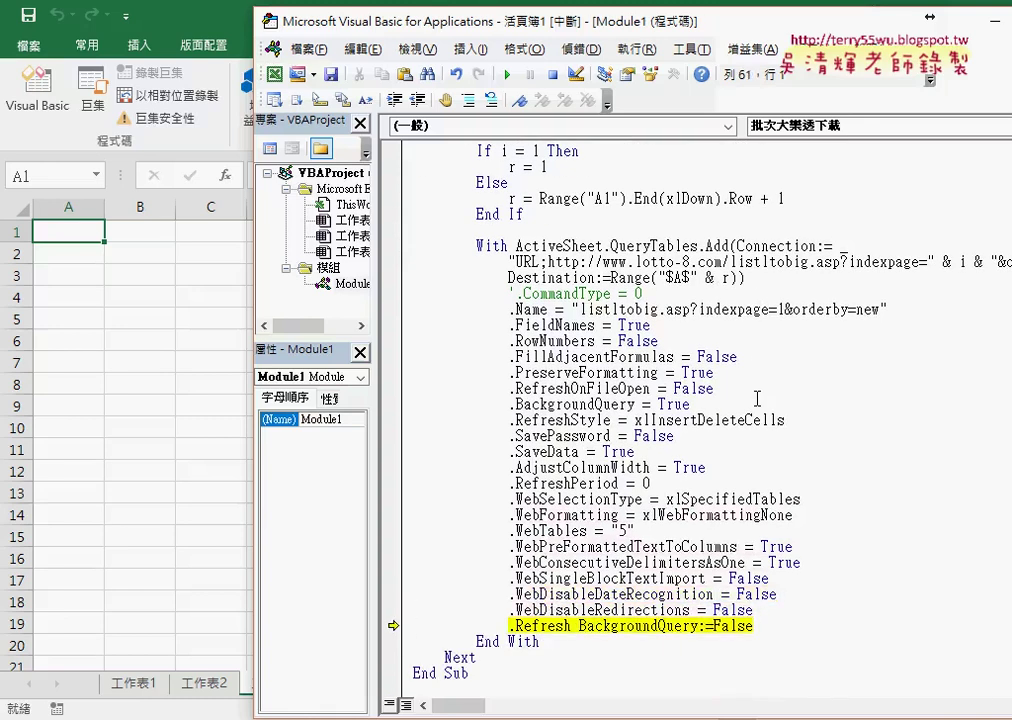
key(F8)
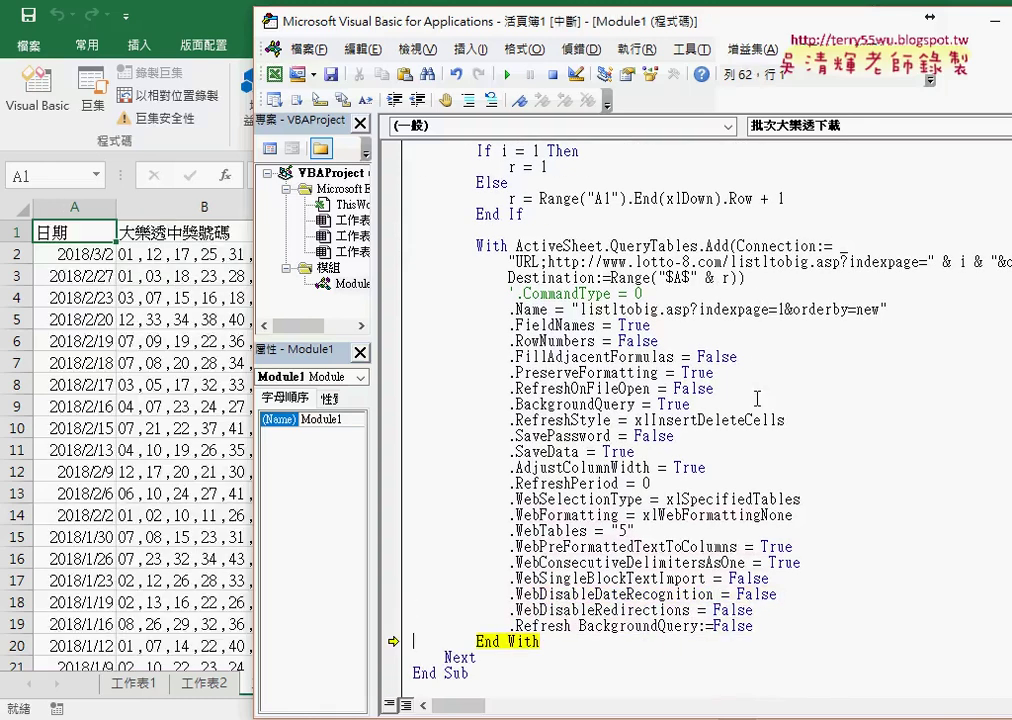
click(48, 469)
Check that row 32 is the first empty row below page 1's data.
scroll(75, 469, down, 5)
scroll(99, 467, down, 2)
click(92, 449)
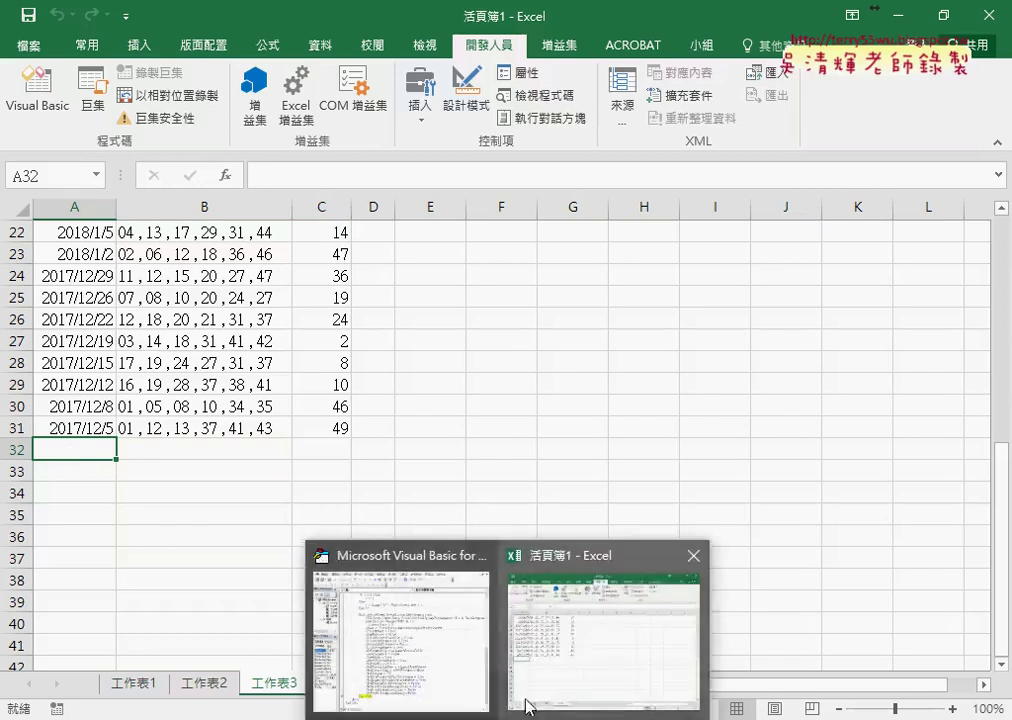
click(470, 600)
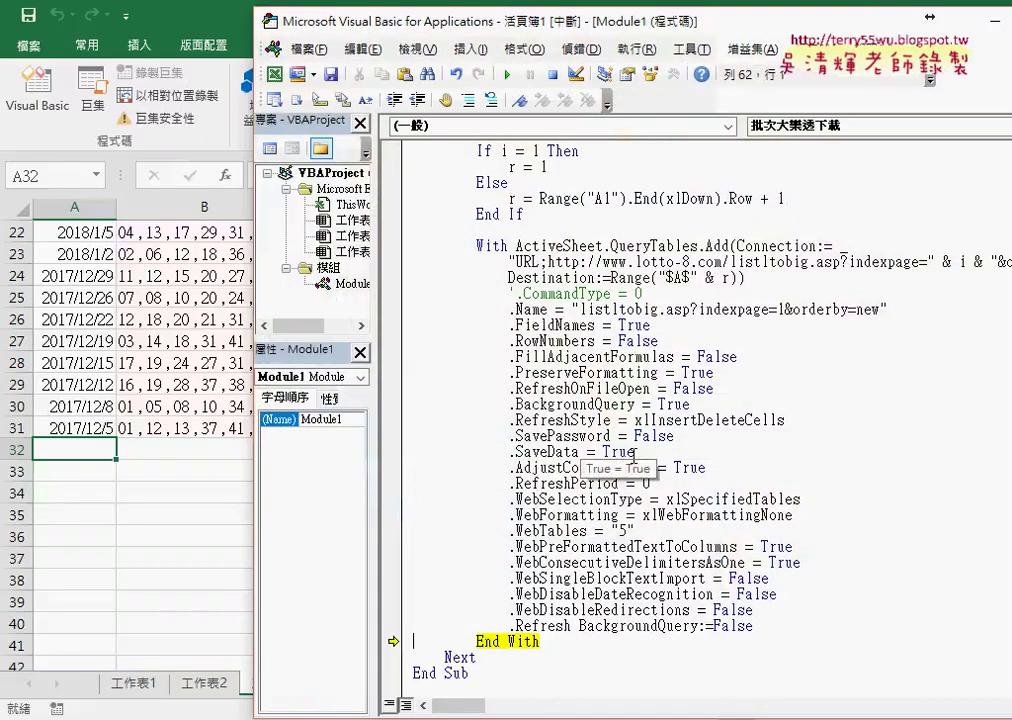
Step through the second pass, confirming r = 32 and i = 2, to the refresh.
key(F8)
key(F8)
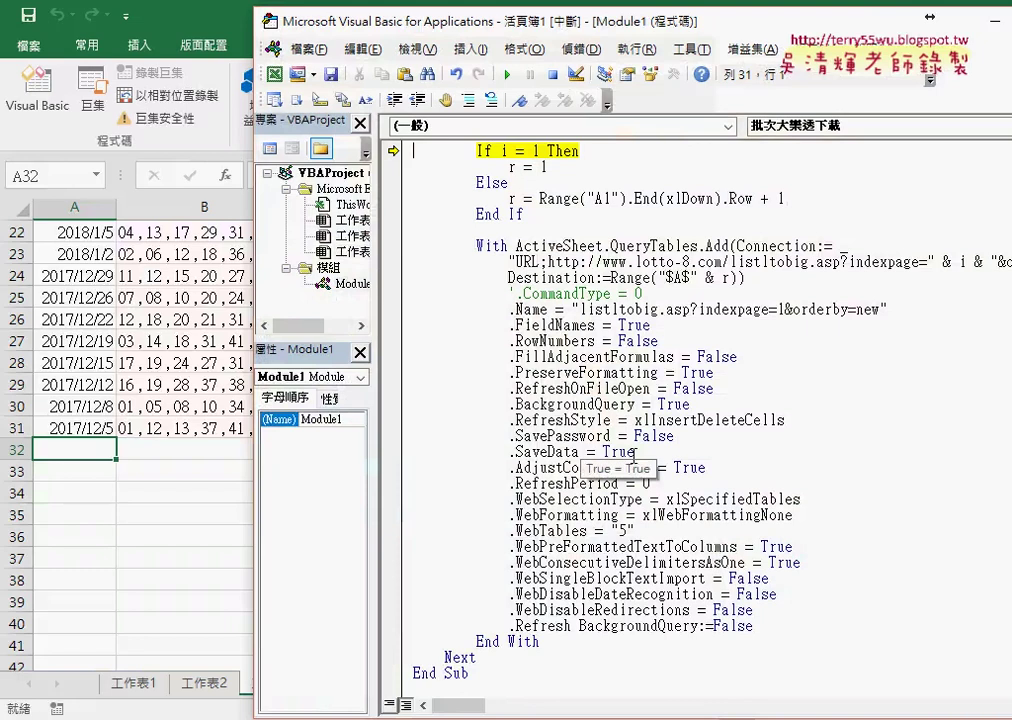
scroll(633, 455, up, 1)
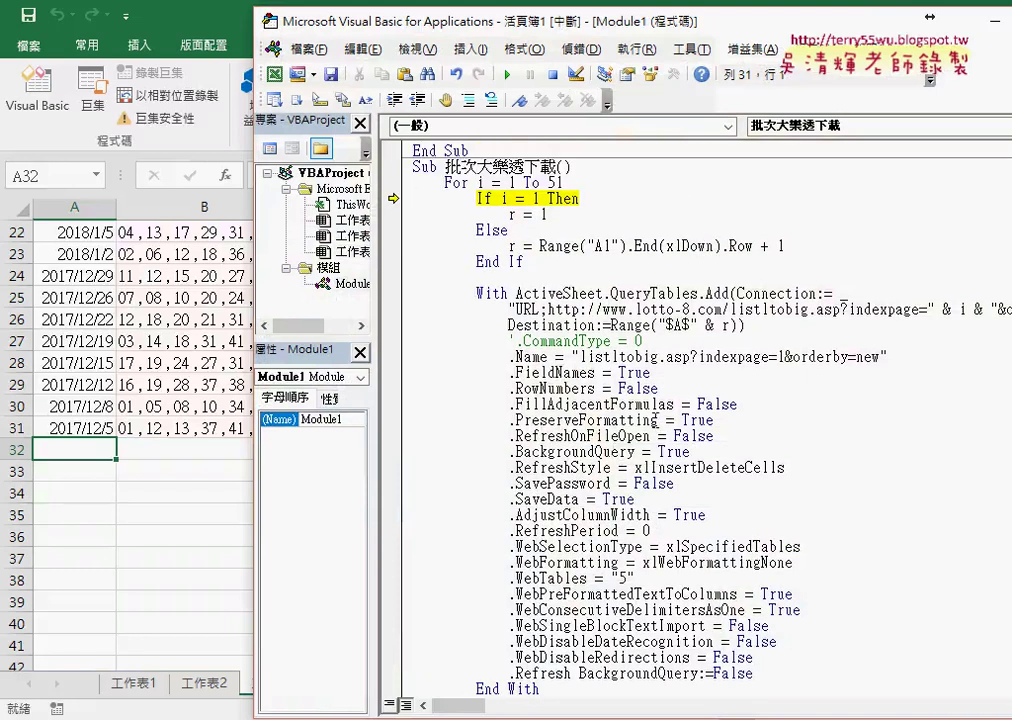
key(F8)
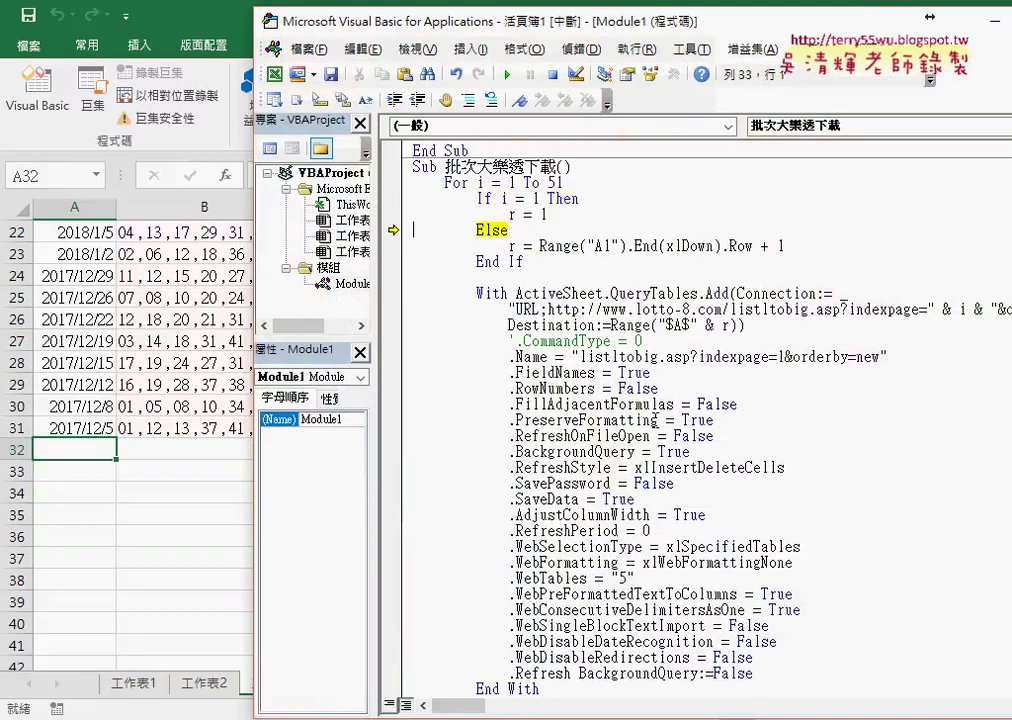
key(F8)
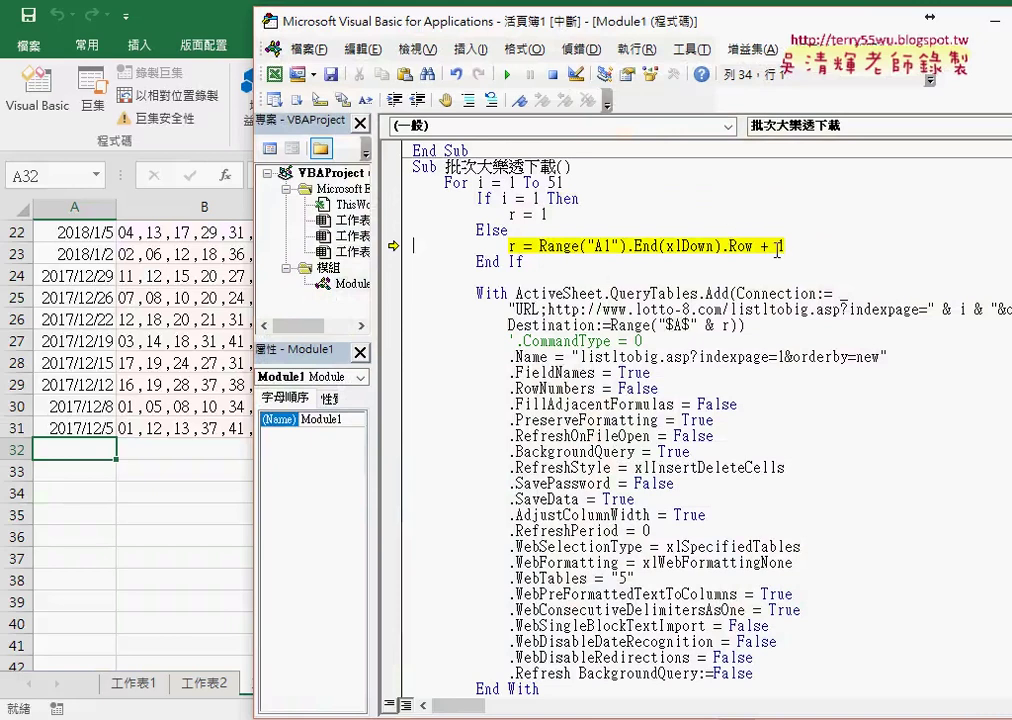
key(F8)
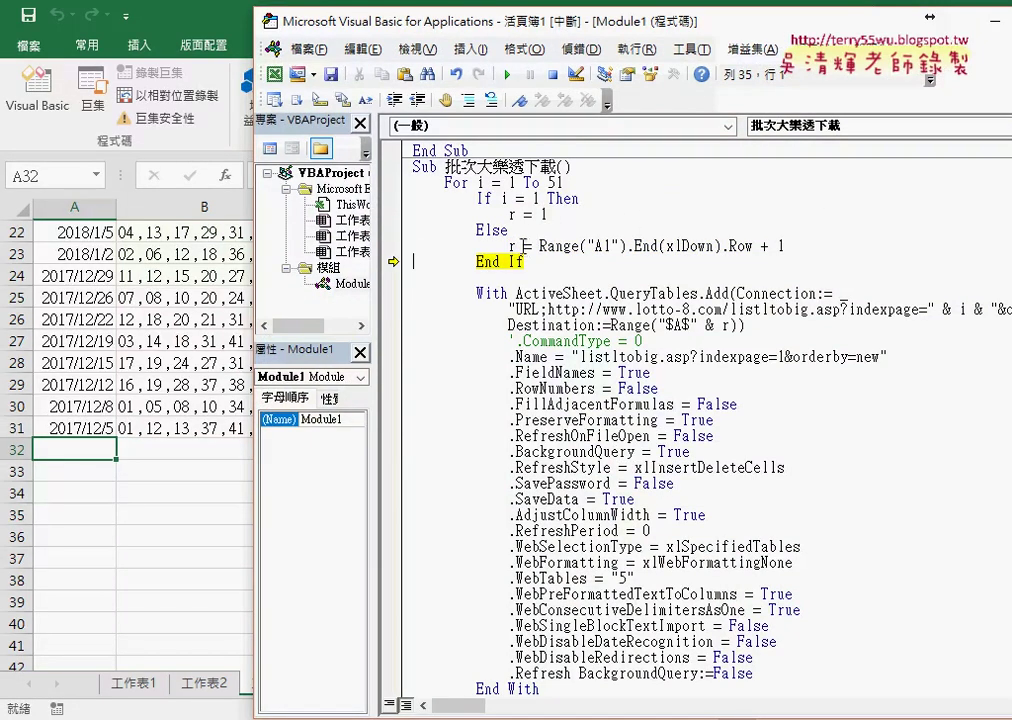
mouse_move(512, 246)
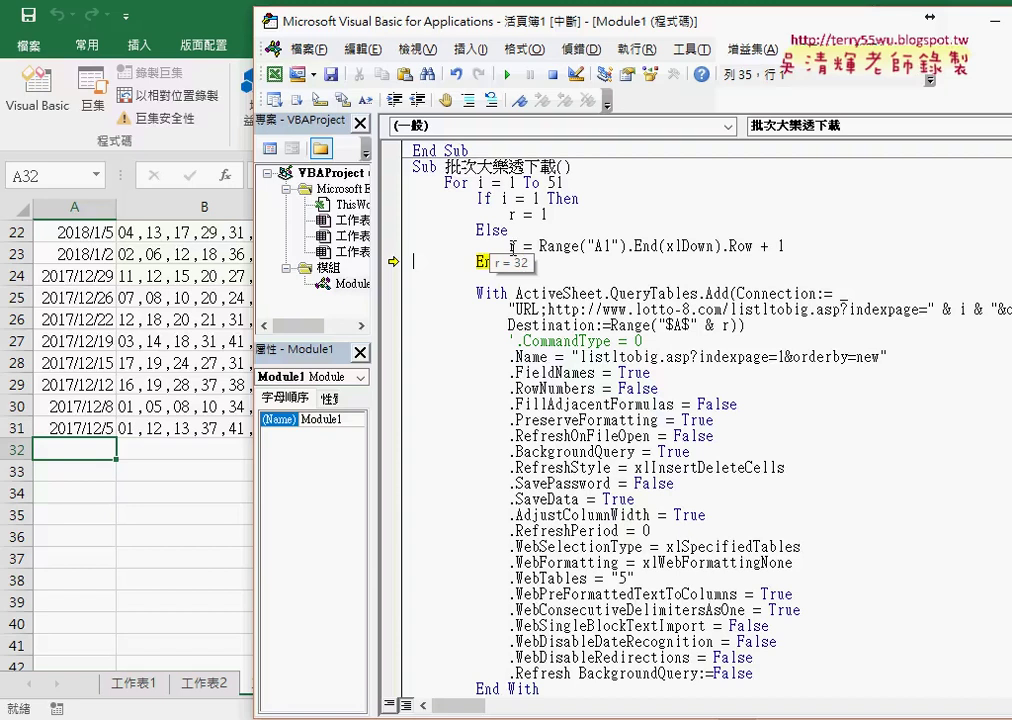
key(F8)
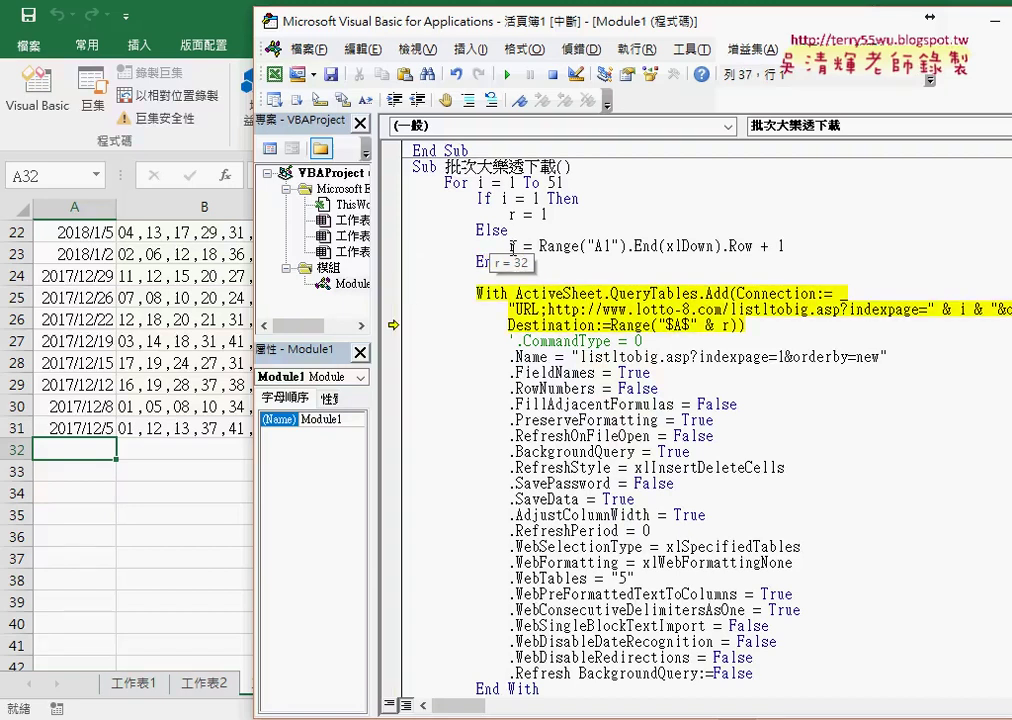
mouse_move(963, 312)
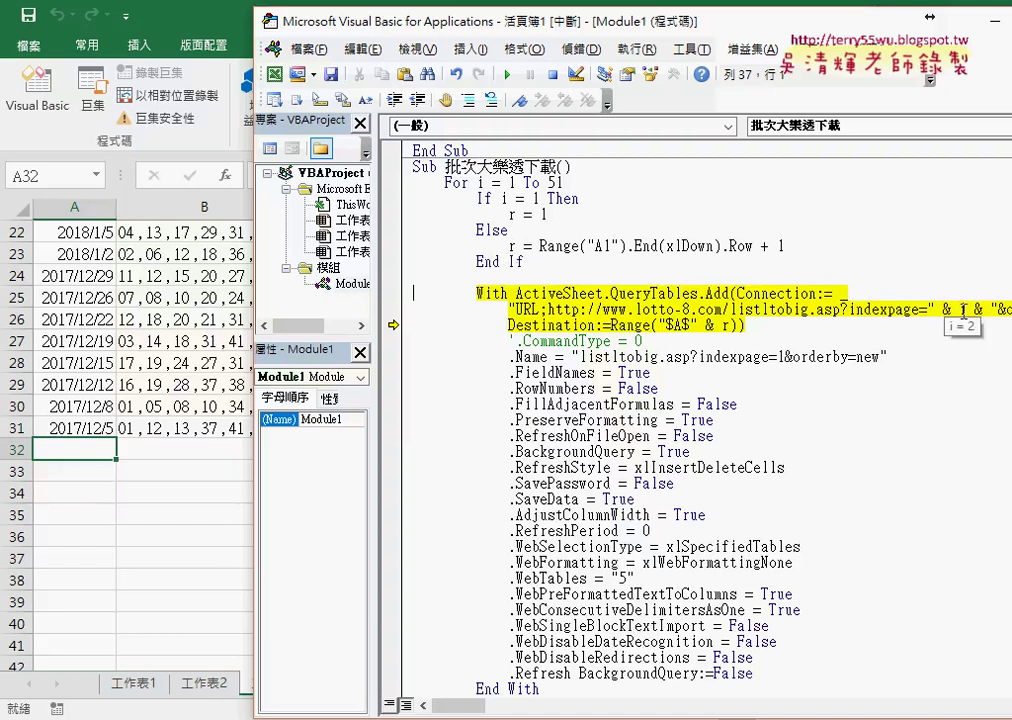
mouse_move(737, 326)
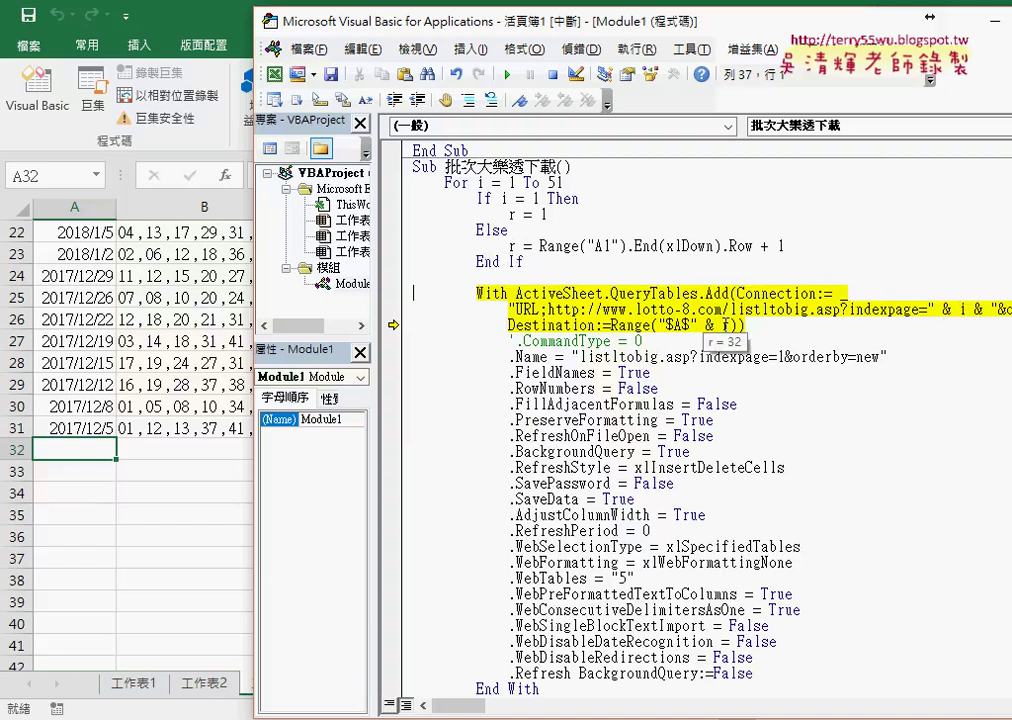
key(F8)
key(F8)
key(F8)
key(F8)
key(F8)
key(F8)
key(F8)
key(F8)
key(F8)
key(F8)
key(F8)
key(F8)
key(F8)
key(F8)
key(F8)
key(F8)
key(F8)
key(F8)
key(F8)
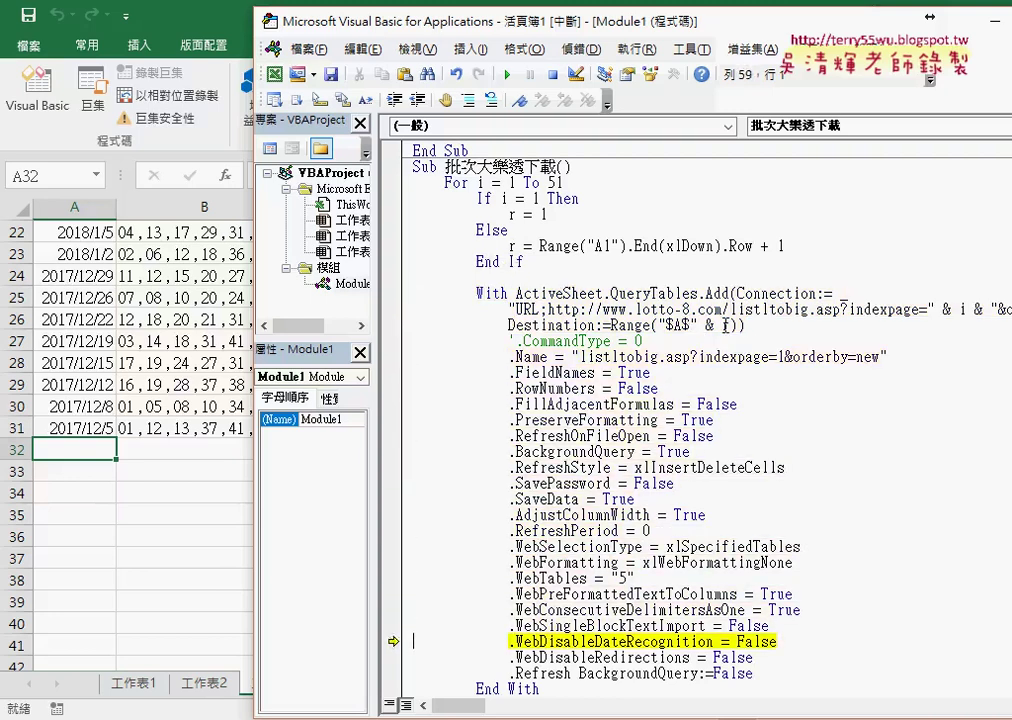
key(F8)
key(F8)
key(F8)
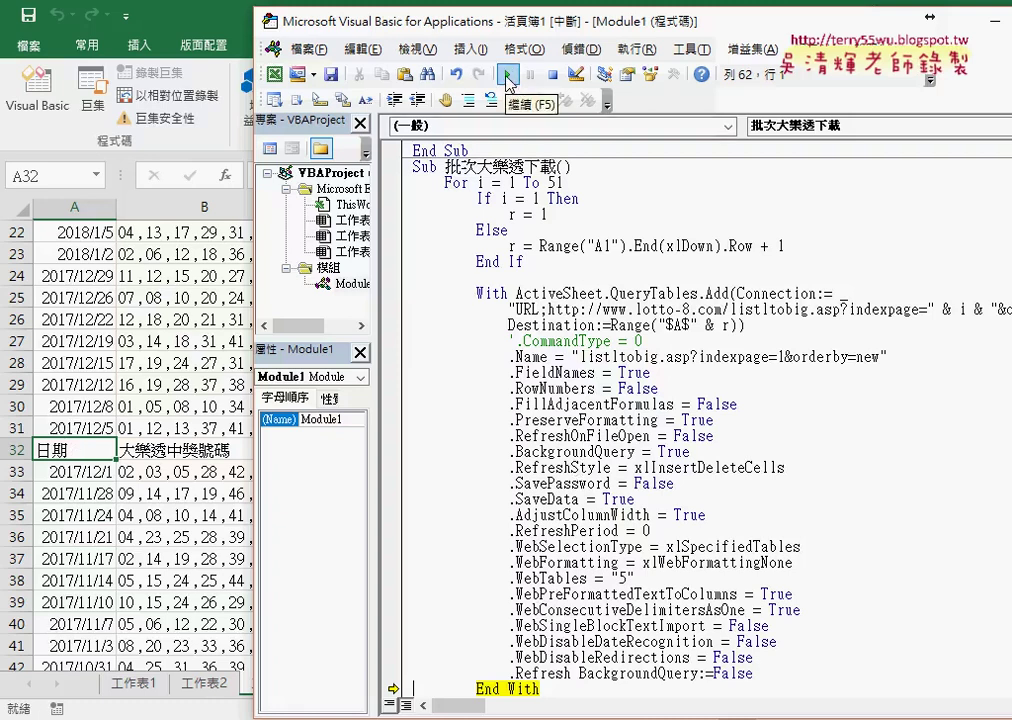
Continue the macro through all 51 pages, then jump to the last data row 1555.
click(507, 76)
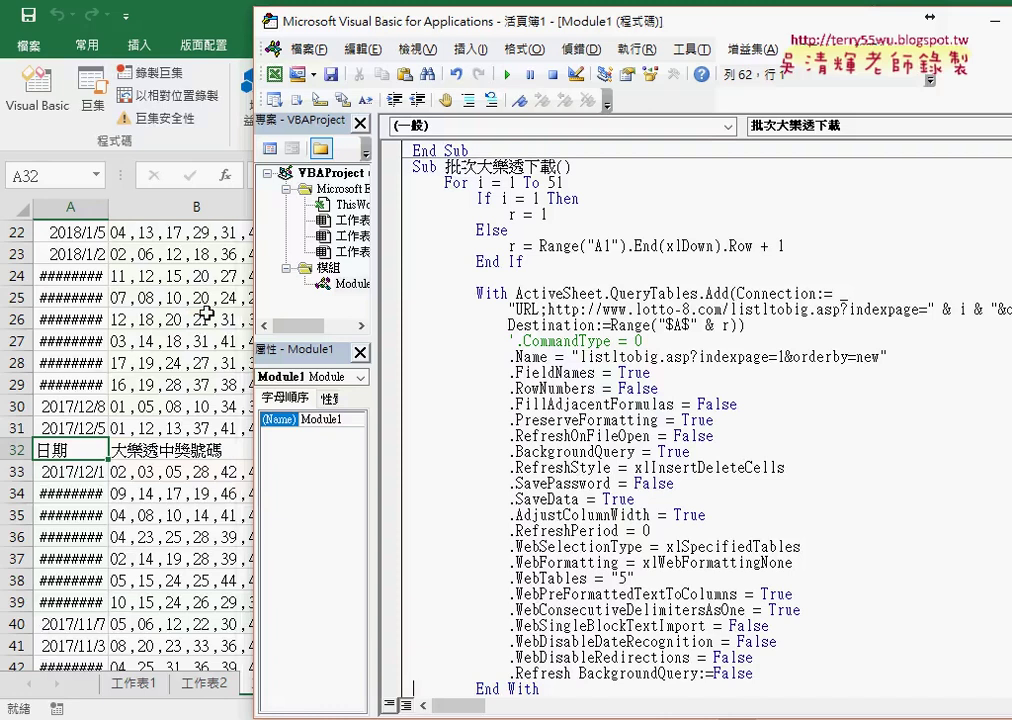
key(alt+F11)
click(88, 341)
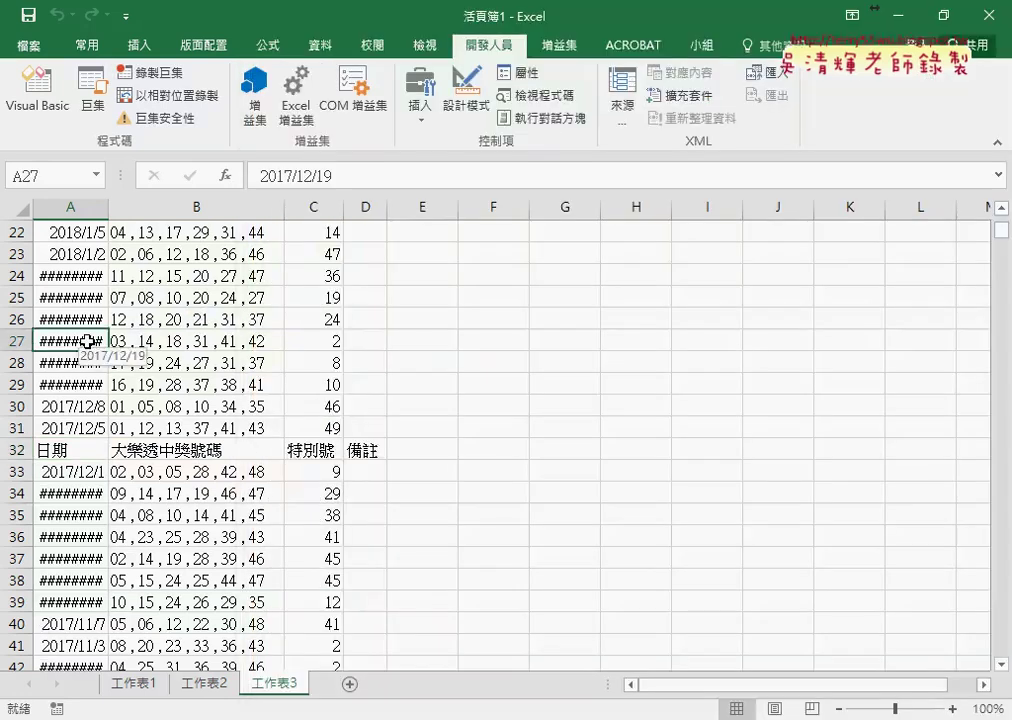
key(ctrl+Down)
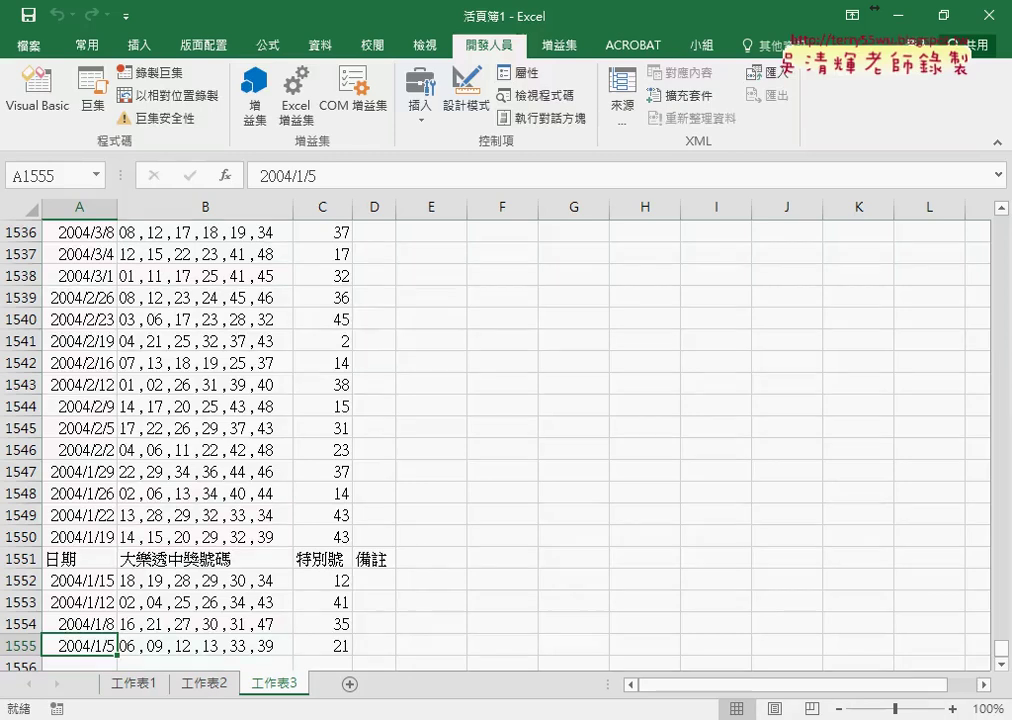
drag(1001, 646, 1005, 233)
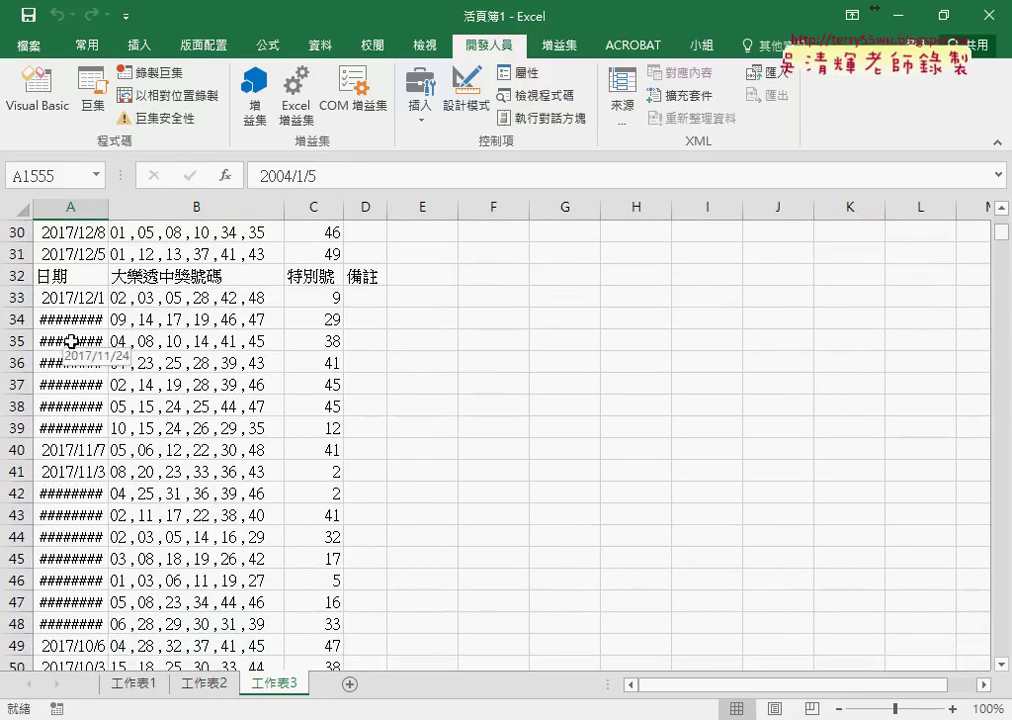
click(16, 276)
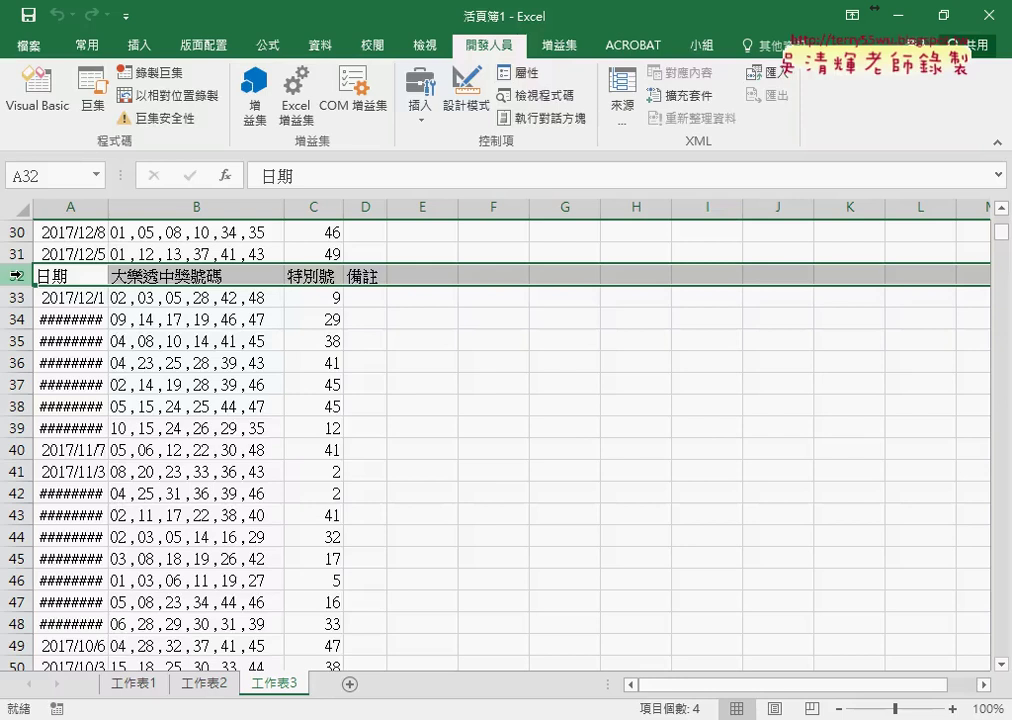
click(42, 273)
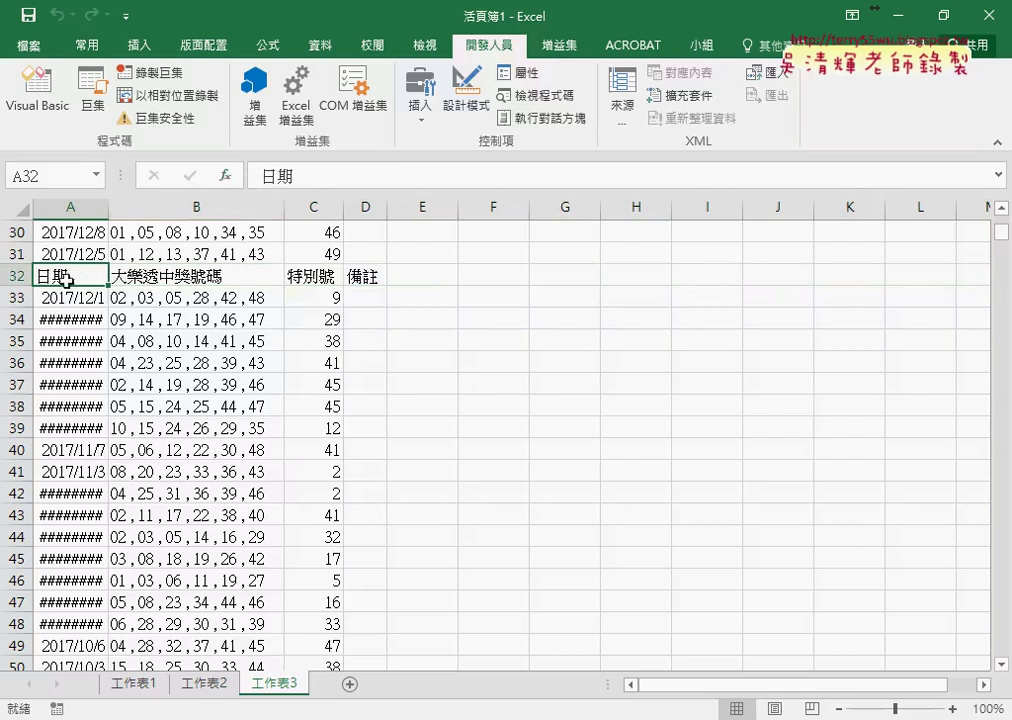
click(18, 278)
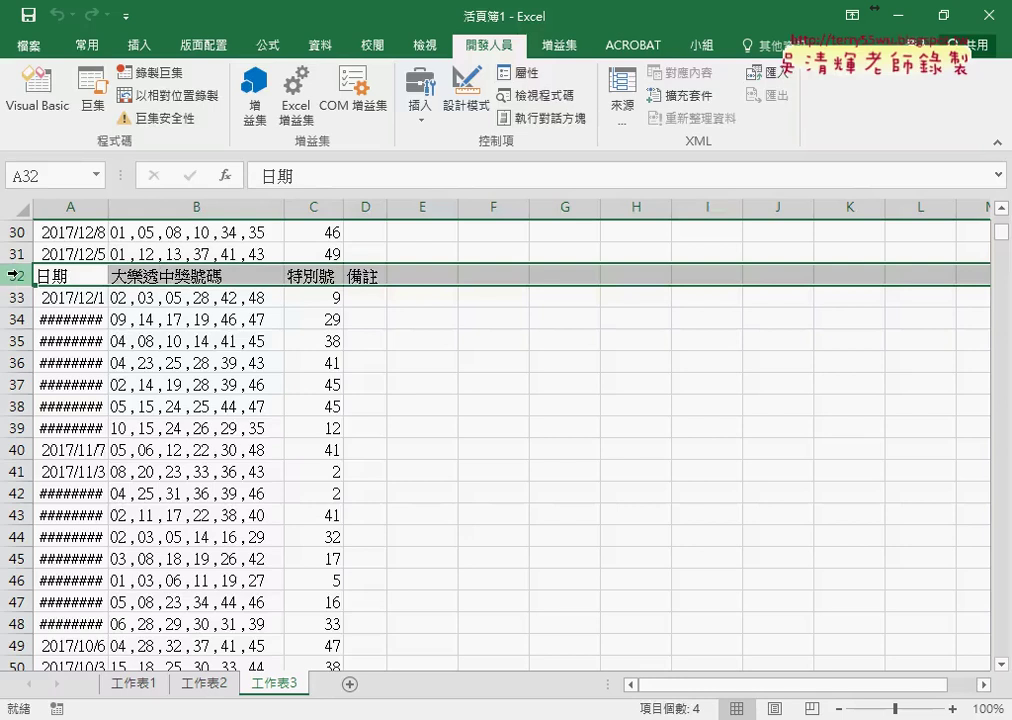
click(145, 297)
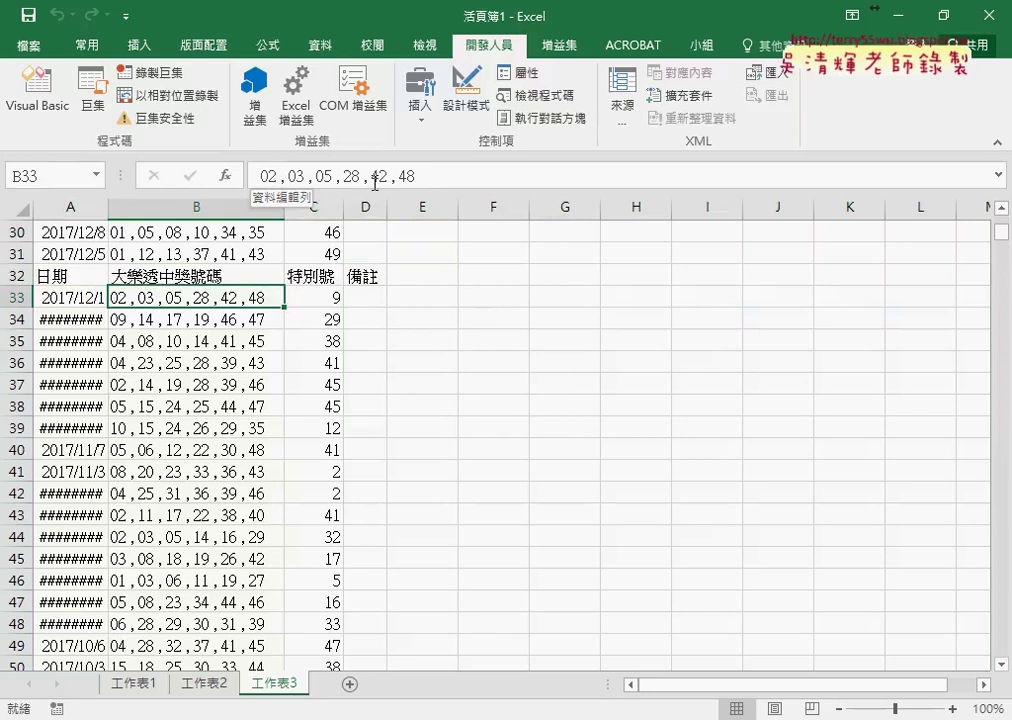
scroll(374, 183, up, 3)
scroll(374, 183, up, 7)
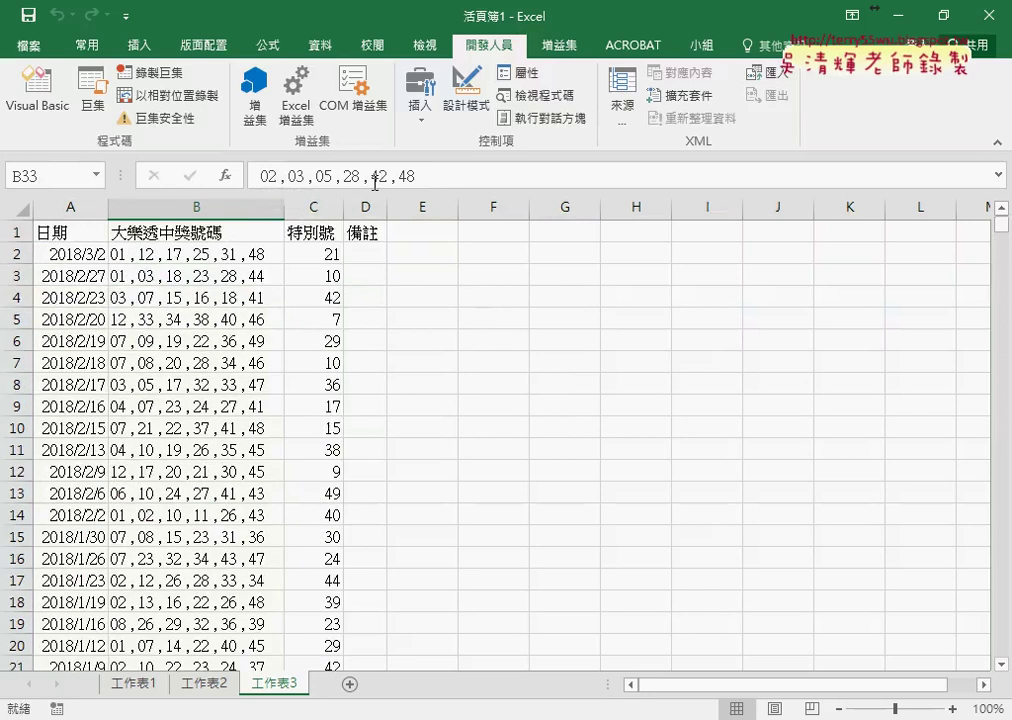
From cell B2, start Text to Columns on the winning numbers with the Delimited option.
click(234, 259)
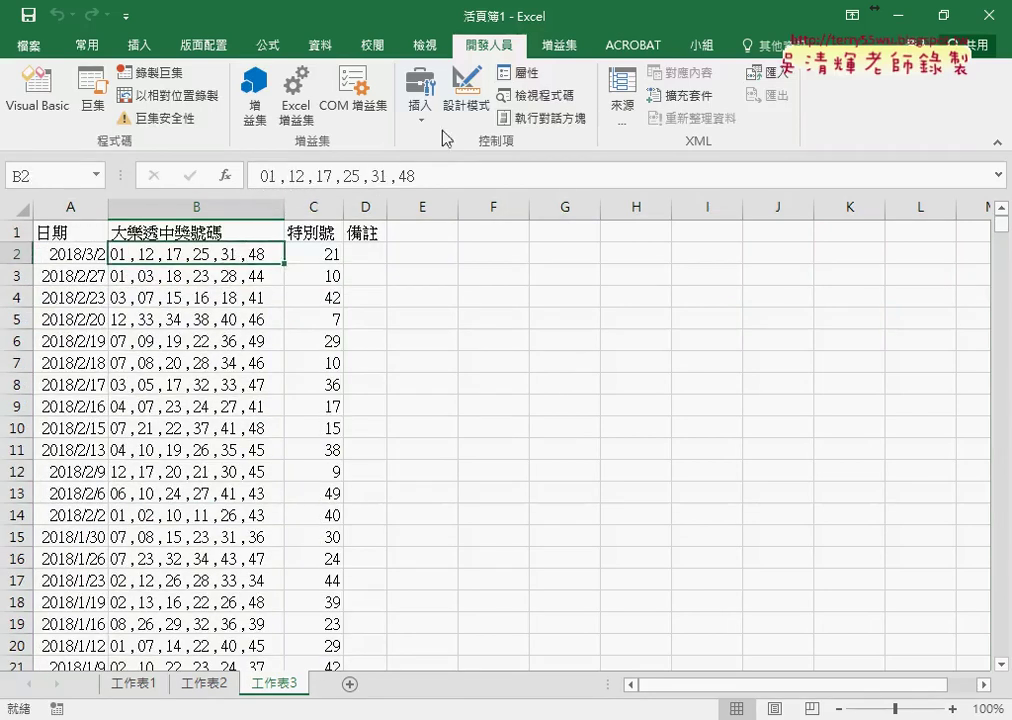
click(316, 46)
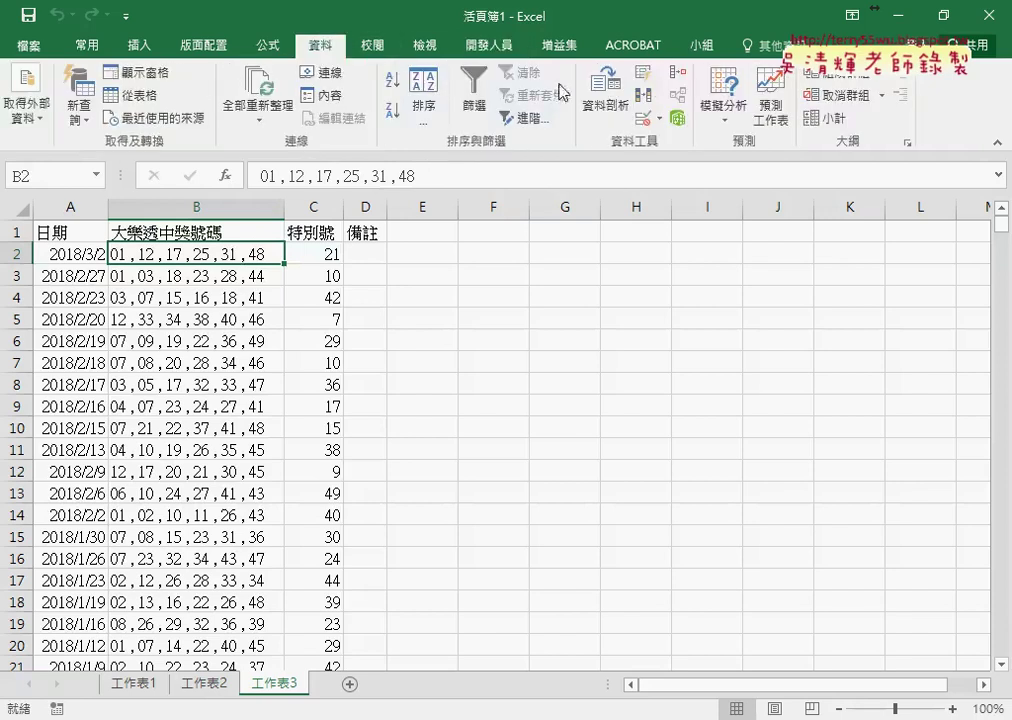
click(601, 108)
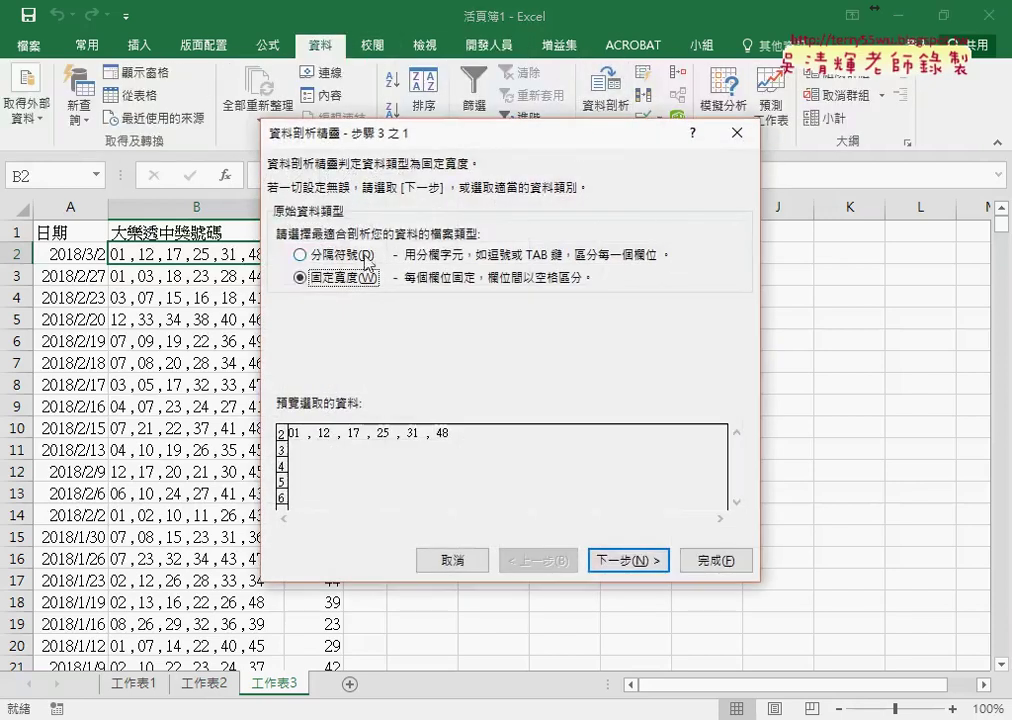
click(312, 256)
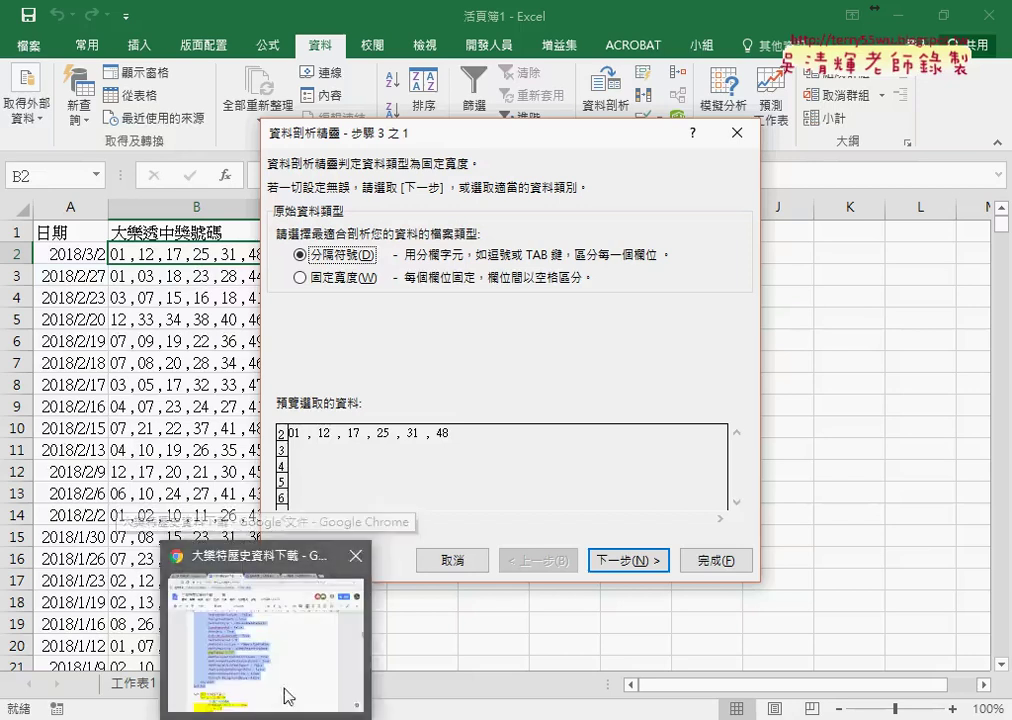
Cancel Excel's Text to Columns wizard and bring Chrome's lotto-8 draw history page to the front.
click(287, 693)
click(712, 12)
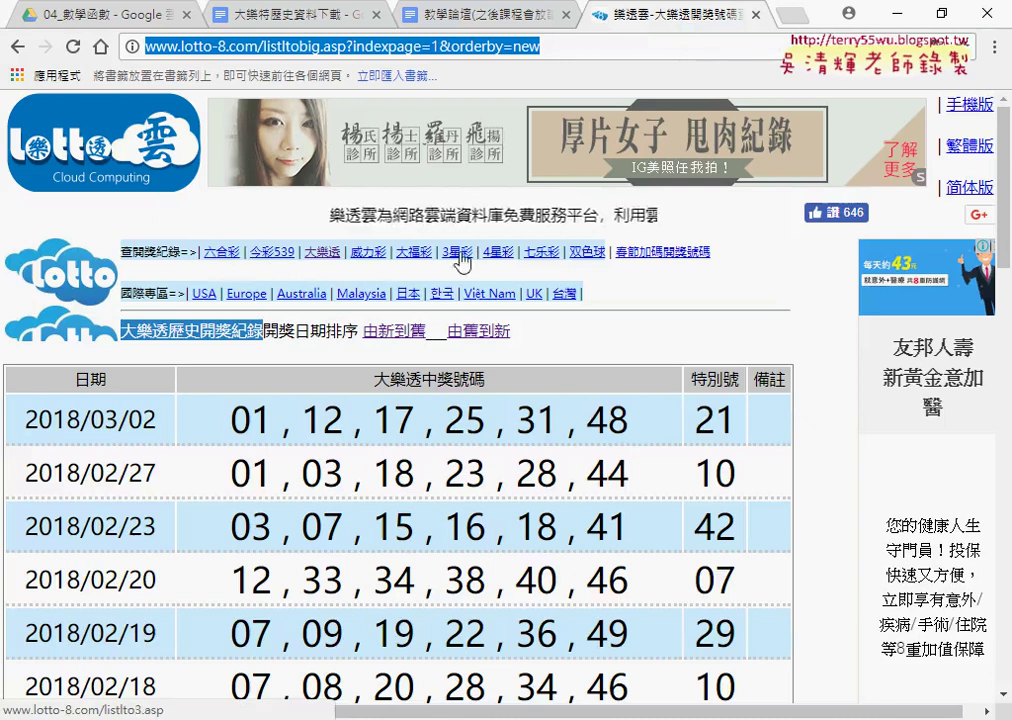
click(899, 14)
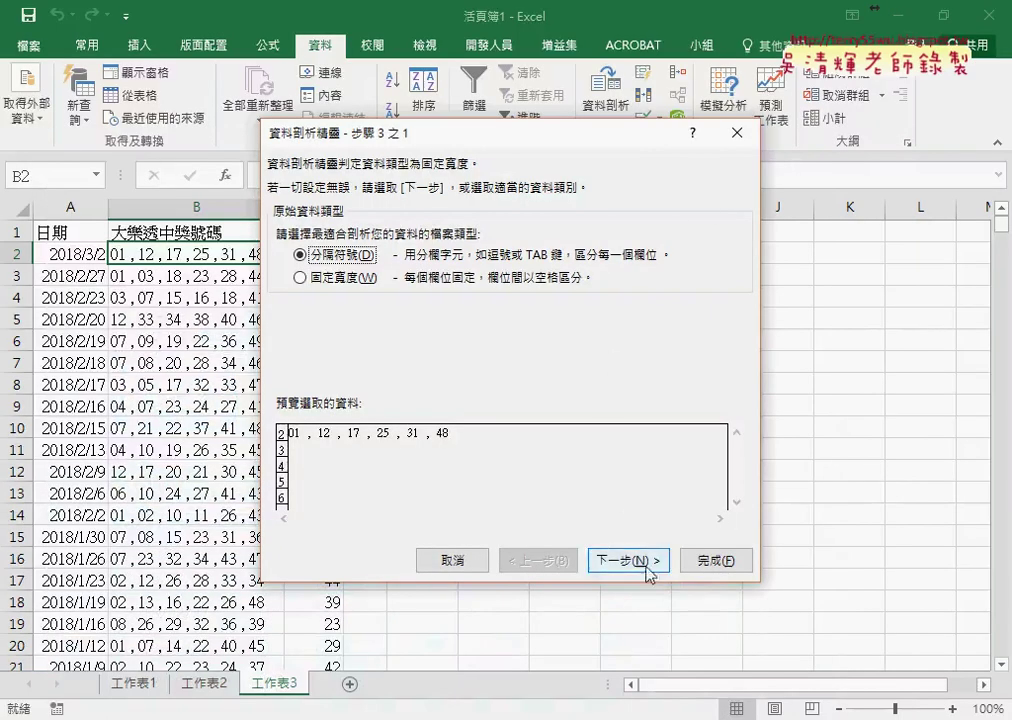
click(461, 562)
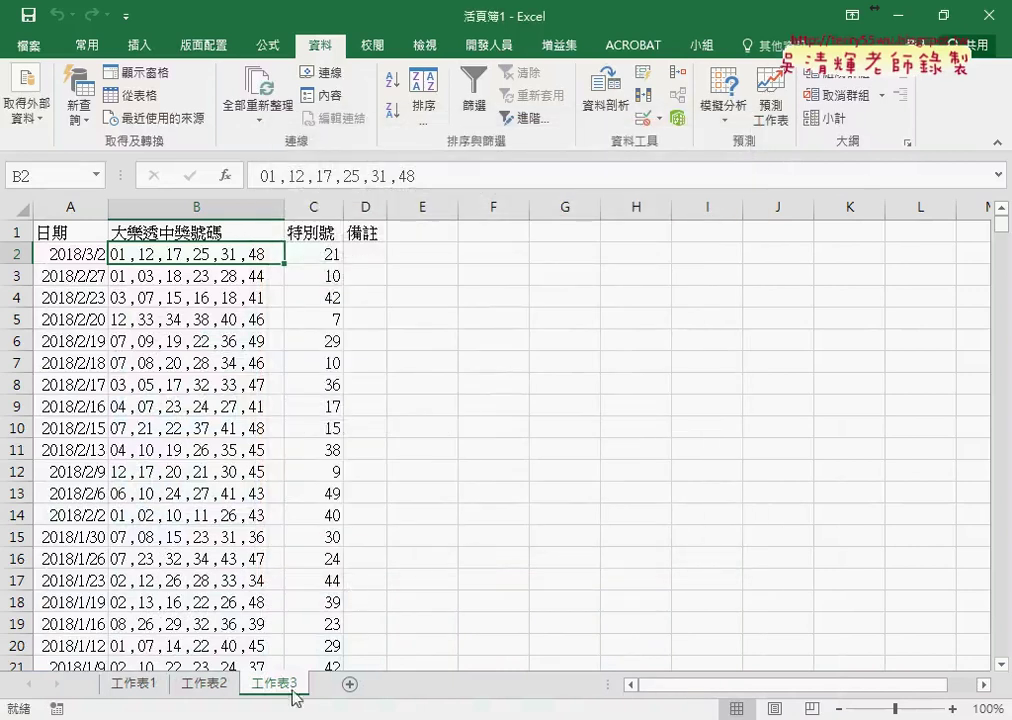
mouse_move(270, 716)
click(268, 610)
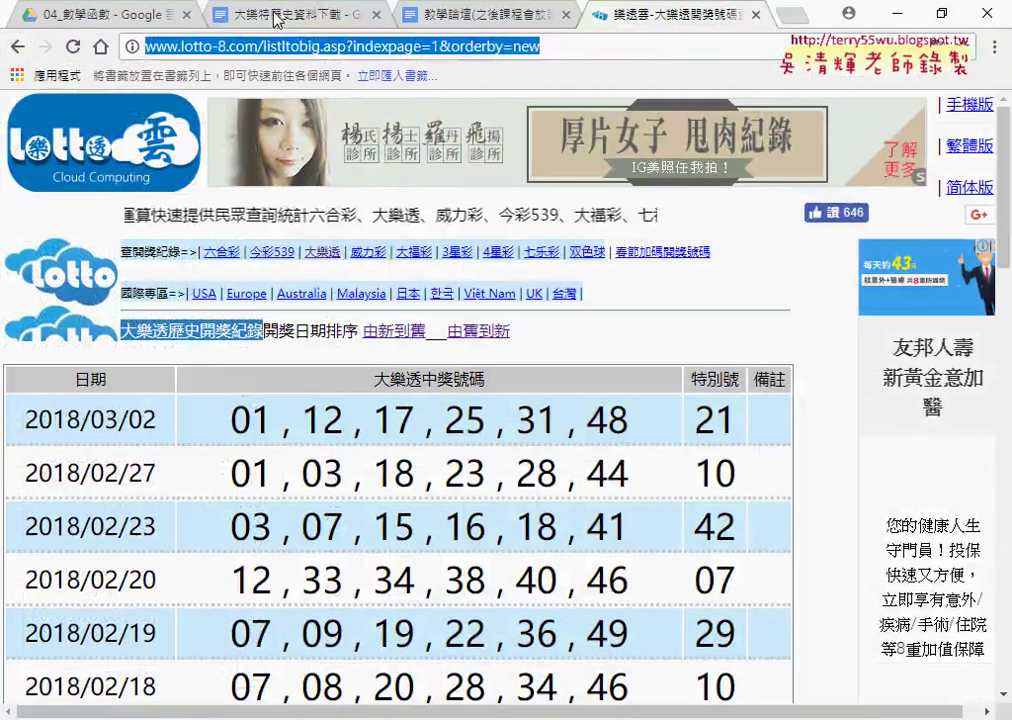
In the VBA notes document, review the macro code and select the two column-AutoFit lines.
click(276, 20)
scroll(295, 310, down, 3)
scroll(361, 327, up, 4)
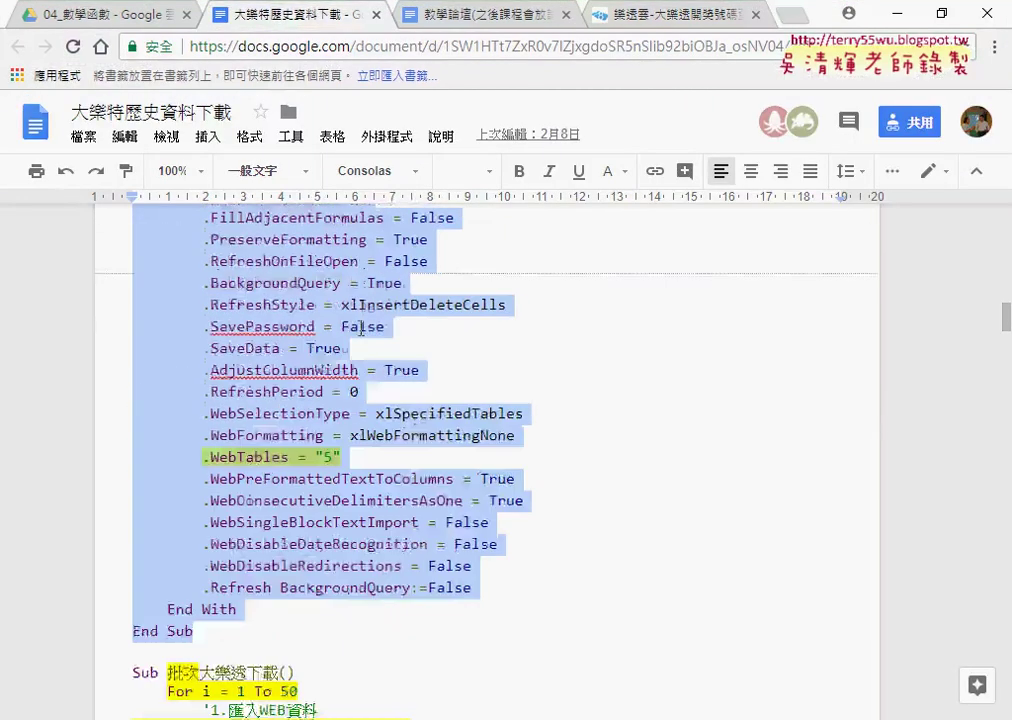
scroll(361, 327, up, 3)
scroll(300, 350, up, 4)
scroll(268, 378, down, 8)
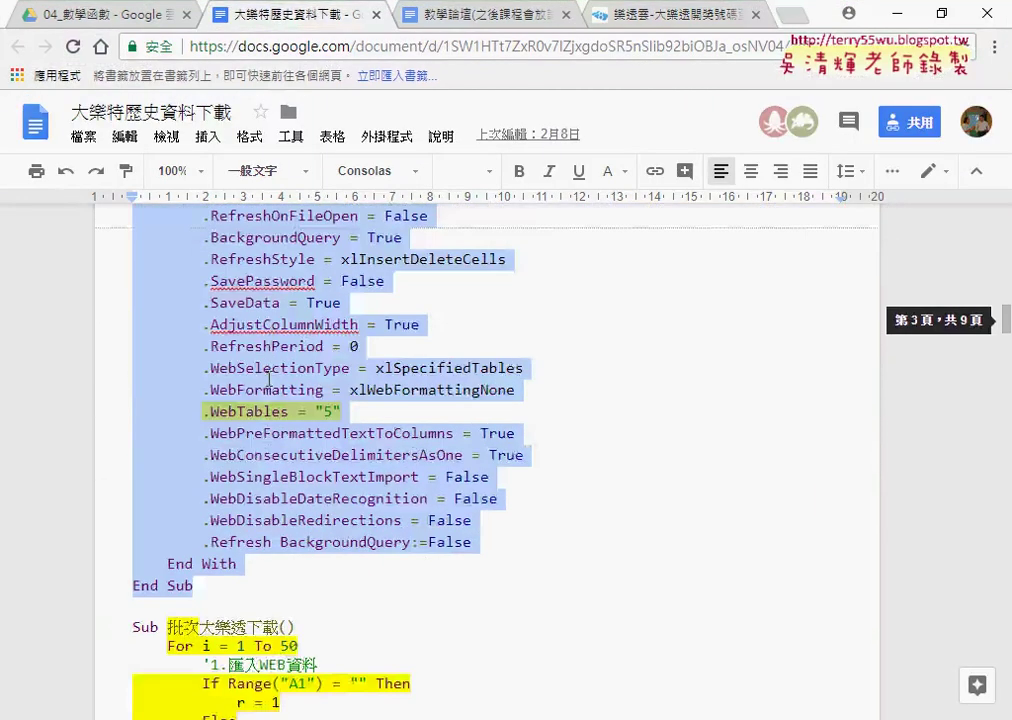
scroll(268, 378, down, 3)
scroll(282, 354, down, 1)
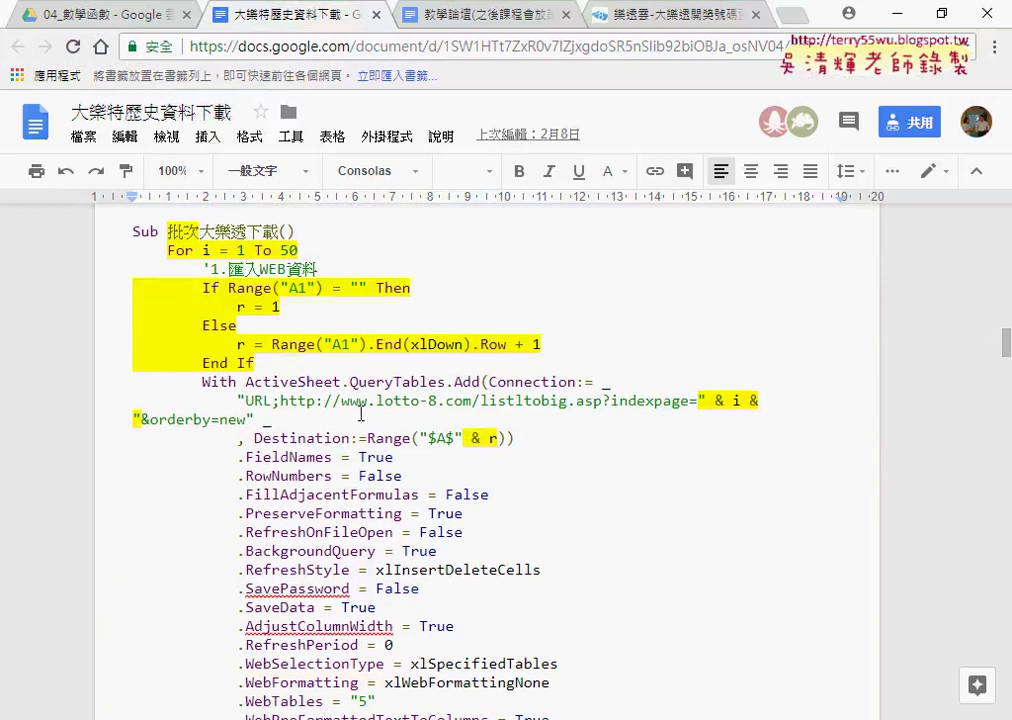
scroll(361, 415, down, 1)
scroll(360, 425, down, 1)
scroll(359, 440, down, 2)
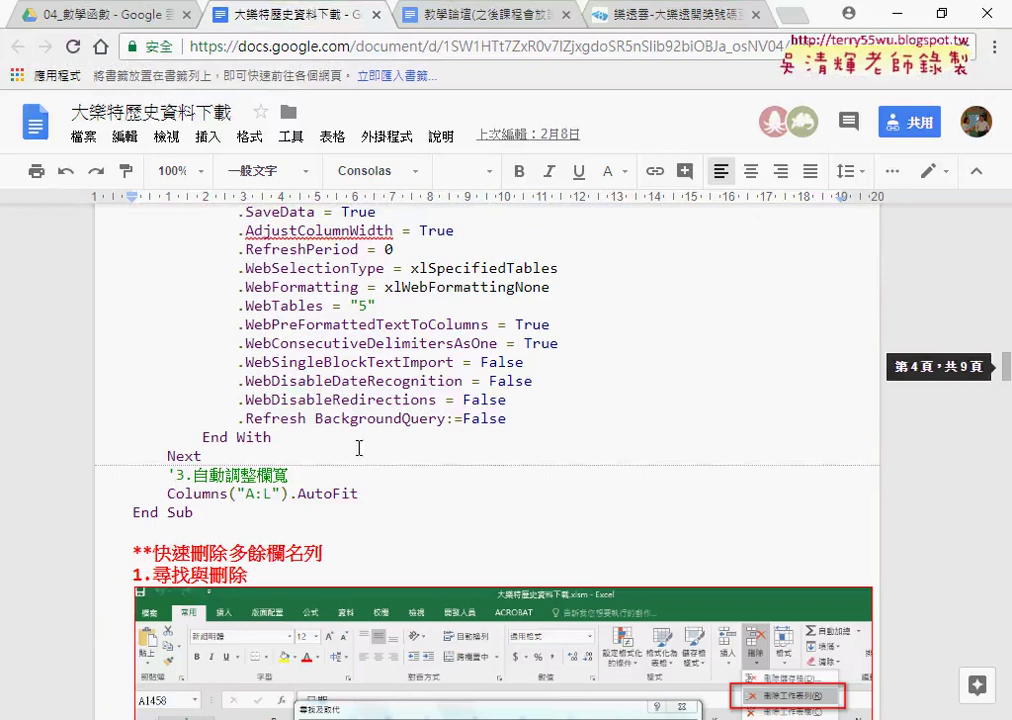
drag(358, 494, 120, 473)
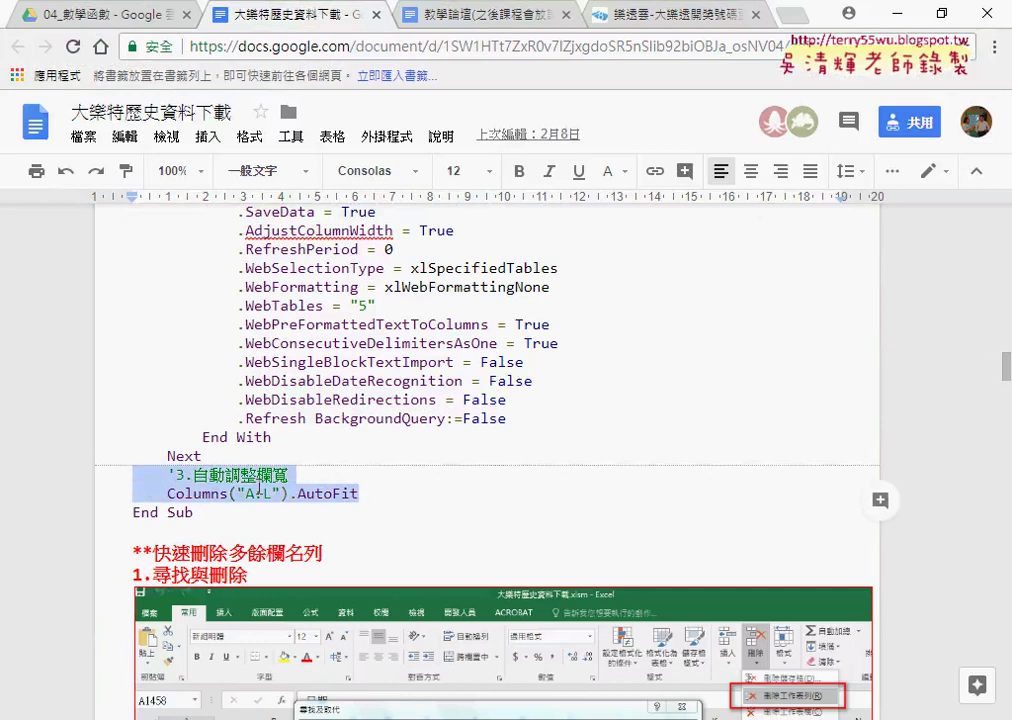
Scroll down the notes to the 批次新增工作表 macro section for 50 sheets.
scroll(260, 400, down, 2)
scroll(356, 417, down, 4)
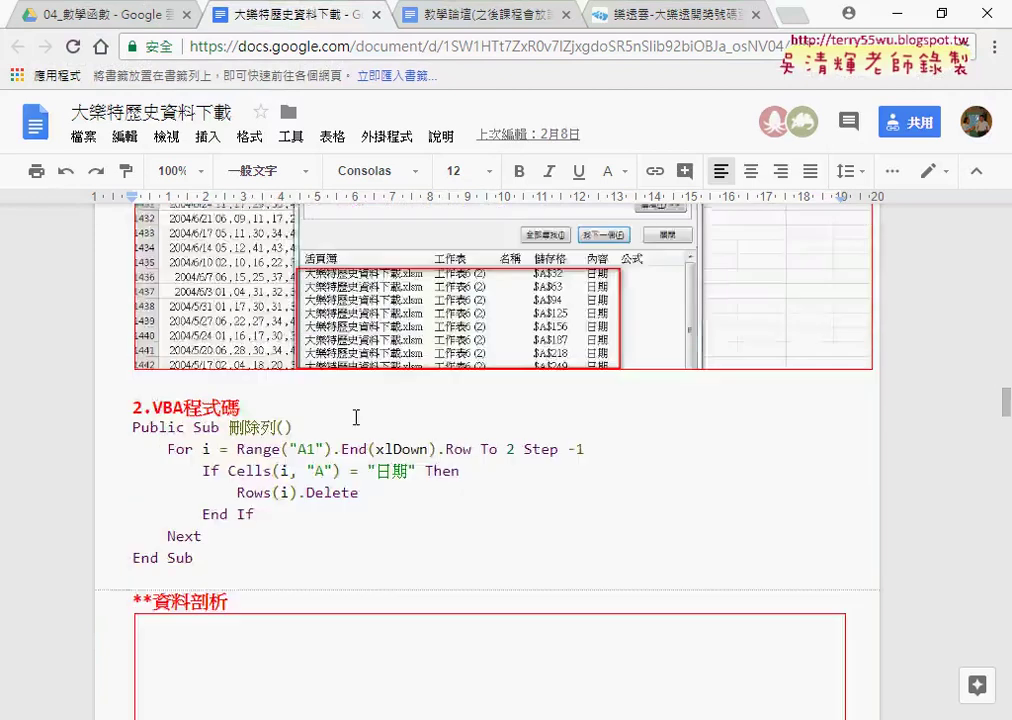
scroll(356, 417, down, 4)
scroll(330, 395, down, 3)
scroll(305, 370, down, 3)
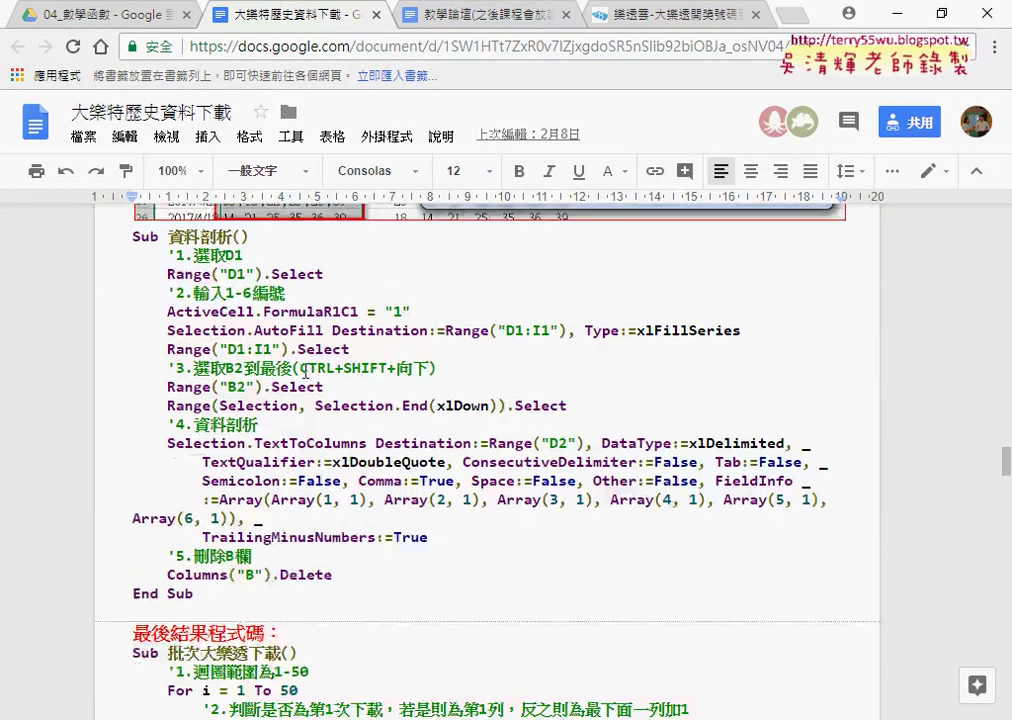
scroll(305, 370, down, 3)
scroll(340, 410, down, 3)
scroll(380, 447, down, 1)
scroll(413, 440, down, 1)
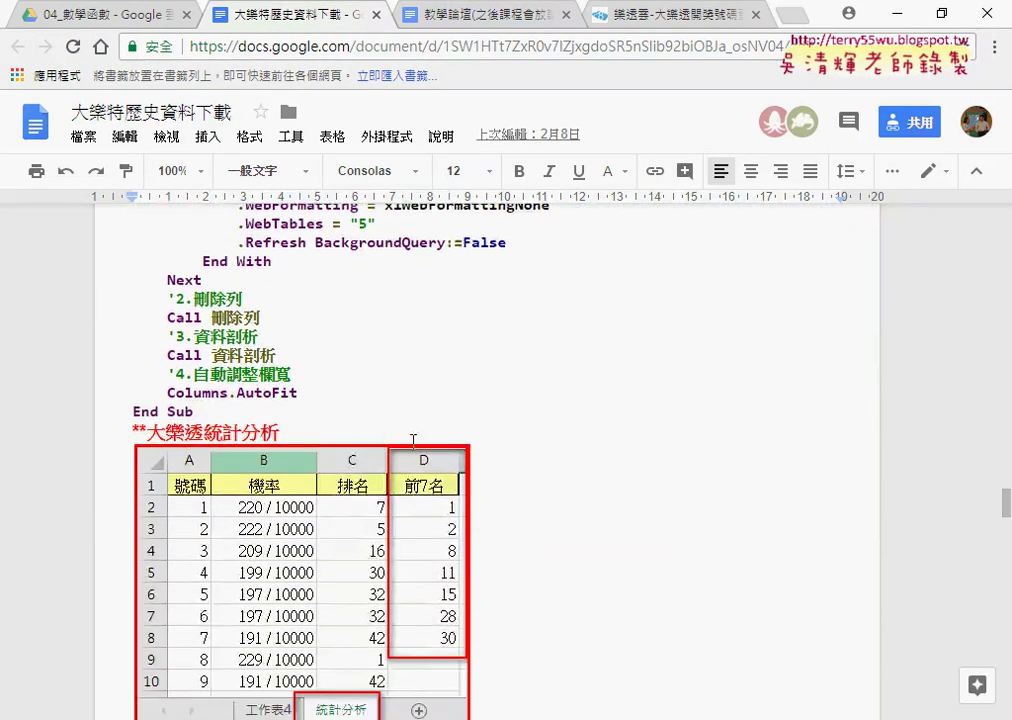
scroll(380, 445, down, 1)
scroll(332, 454, down, 1)
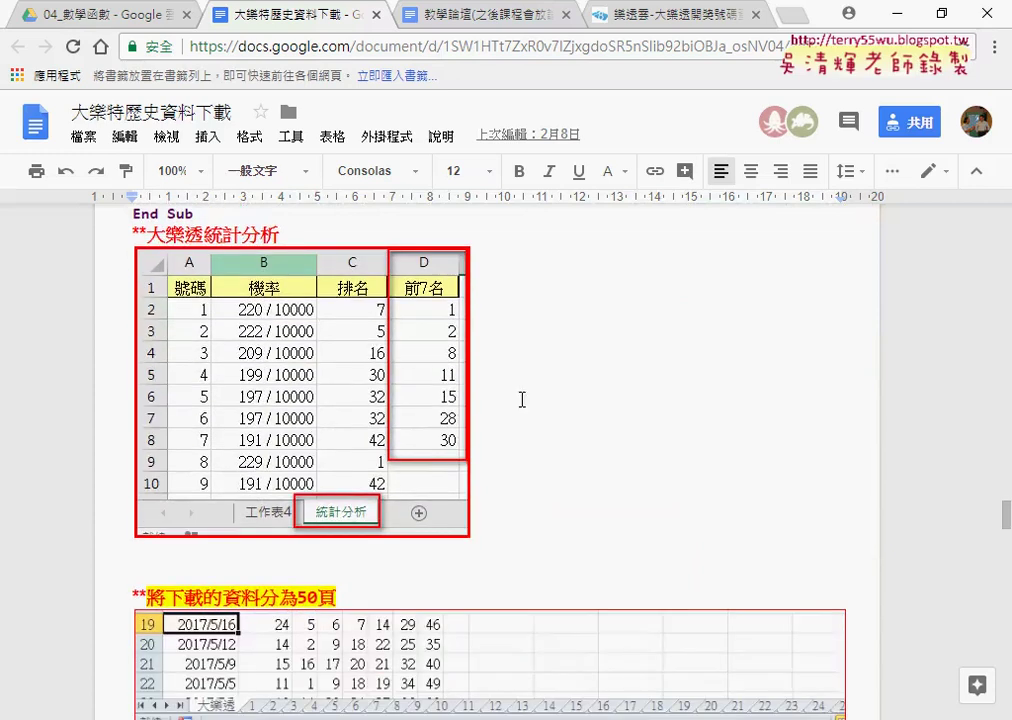
scroll(521, 399, down, 3)
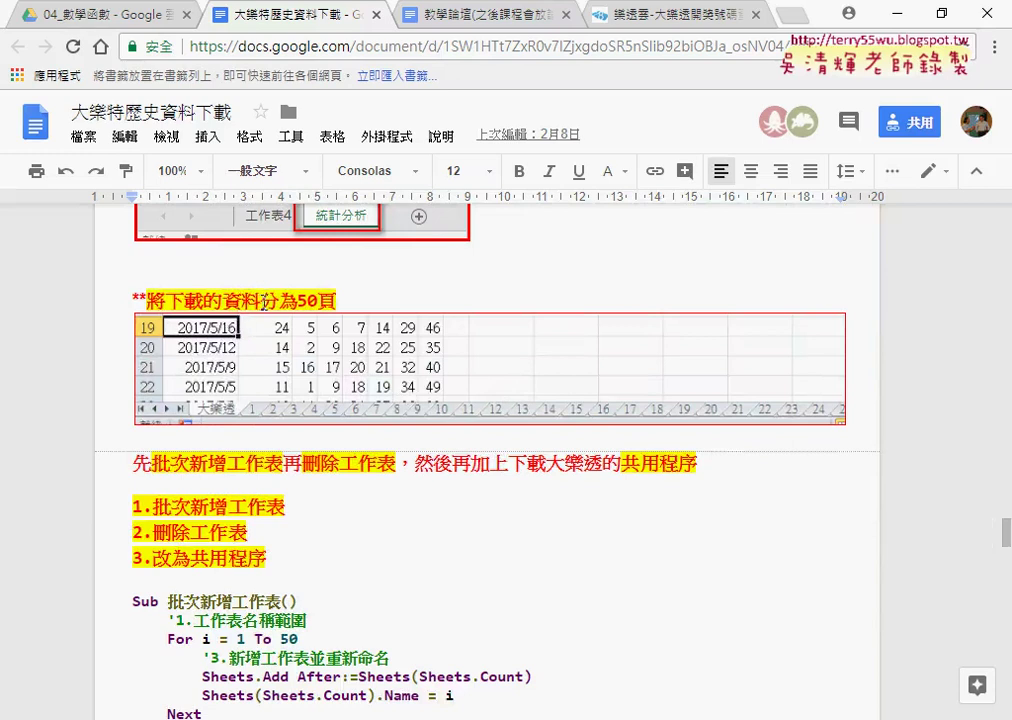
Change the heading's 50 to 51 so it reads 將下載的資料分為51頁.
click(313, 302)
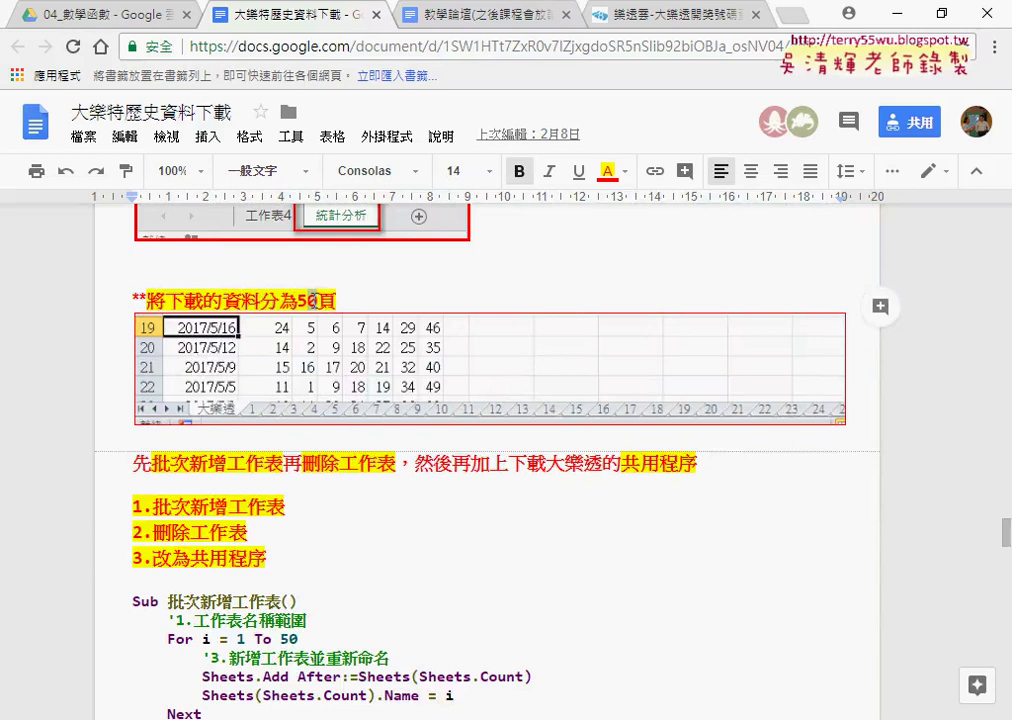
key(BackSpace)
text(1)
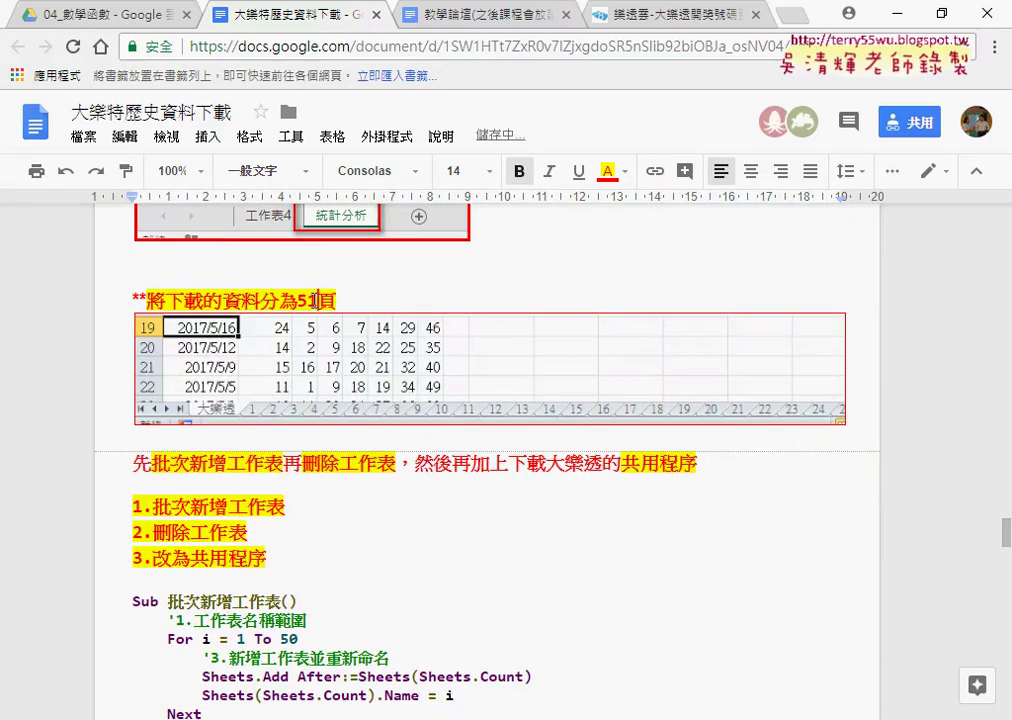
scroll(315, 300, down, 4)
scroll(315, 300, down, 2)
scroll(315, 300, up, 2)
scroll(315, 300, up, 6)
scroll(313, 300, down, 5)
scroll(313, 300, down, 4)
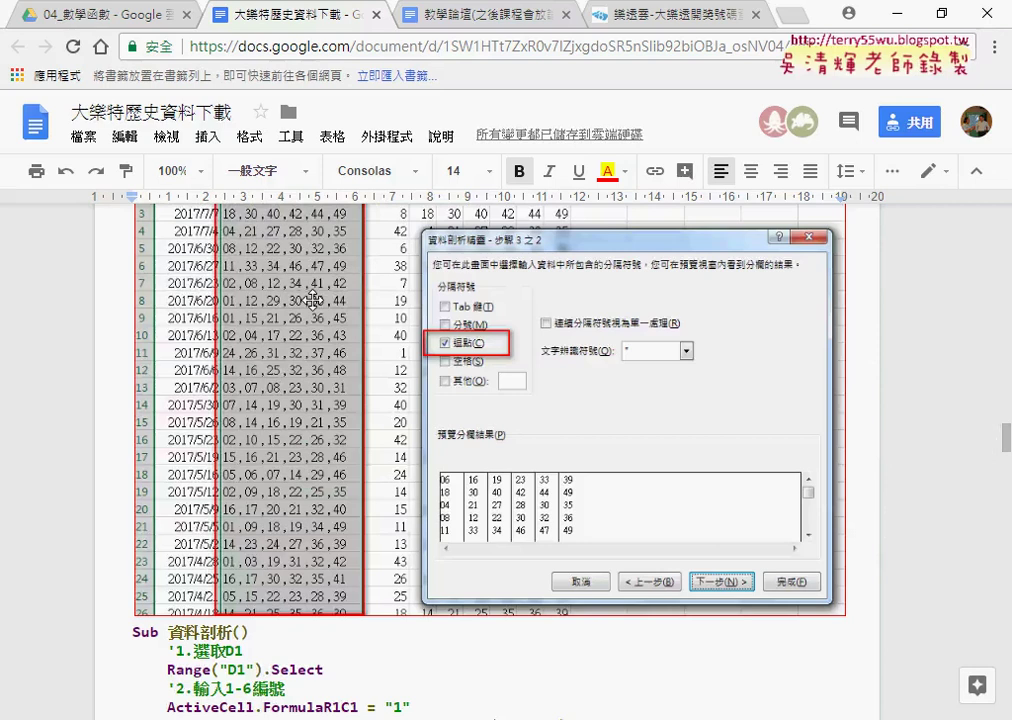